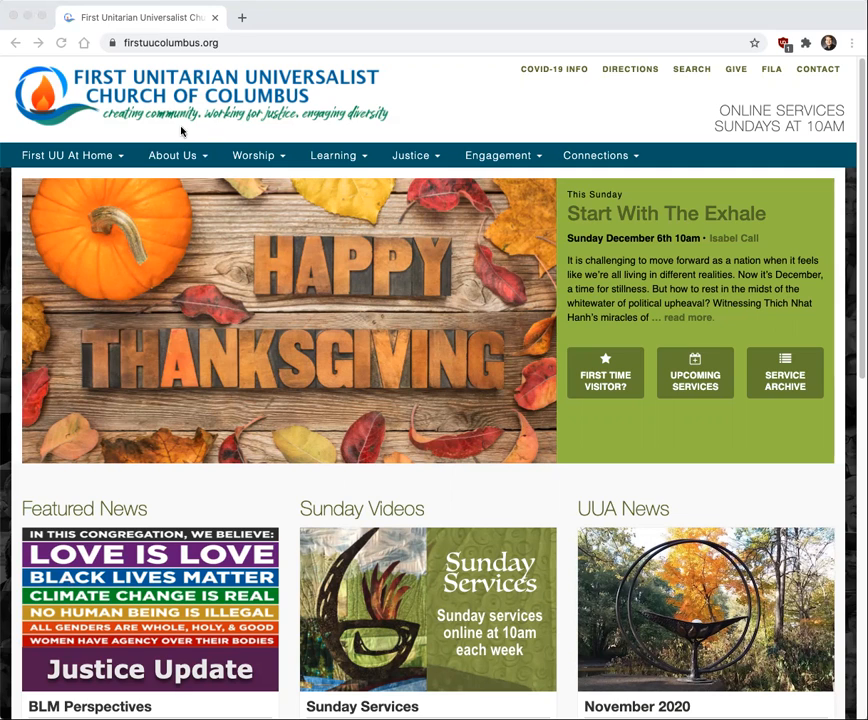
# Open the First UU Auction page under Engagement and follow its link to the Auction 2021 website
pyautogui.click(507, 162)
pyautogui.moveTo(500, 163)
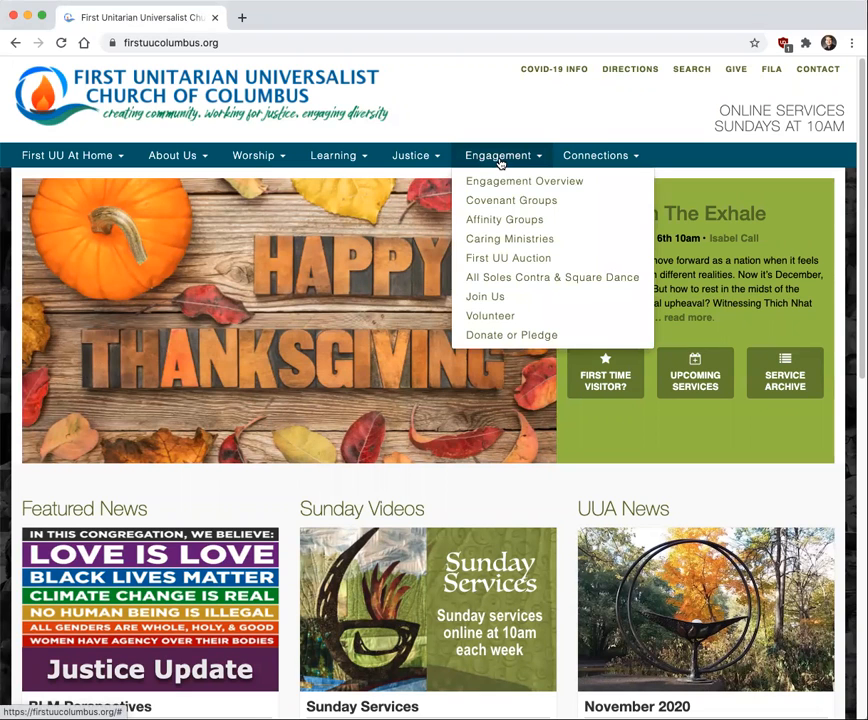
pyautogui.click(530, 260)
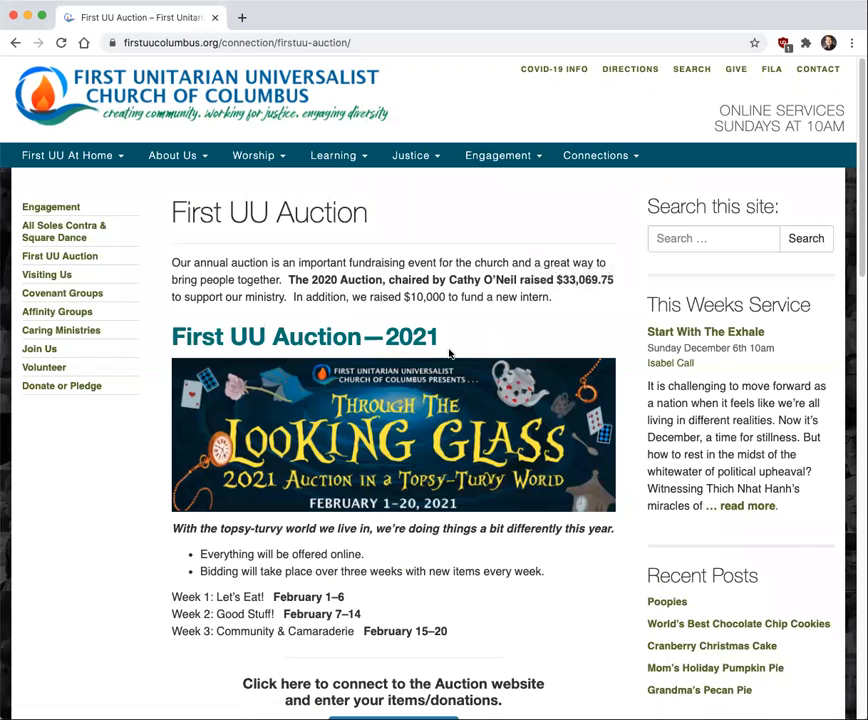
pyautogui.scroll(-3, 399, 296)
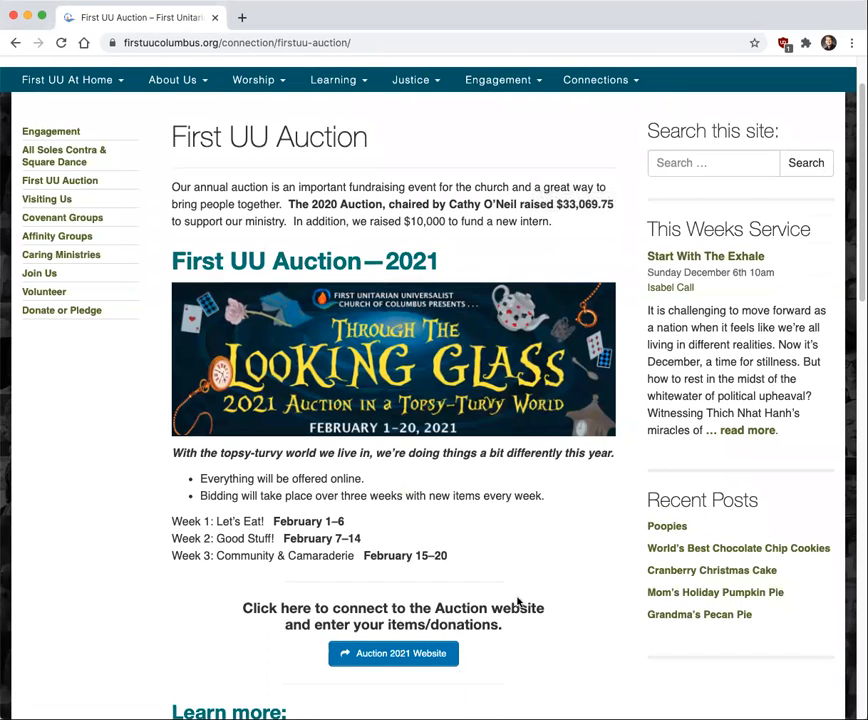
pyautogui.click(391, 655)
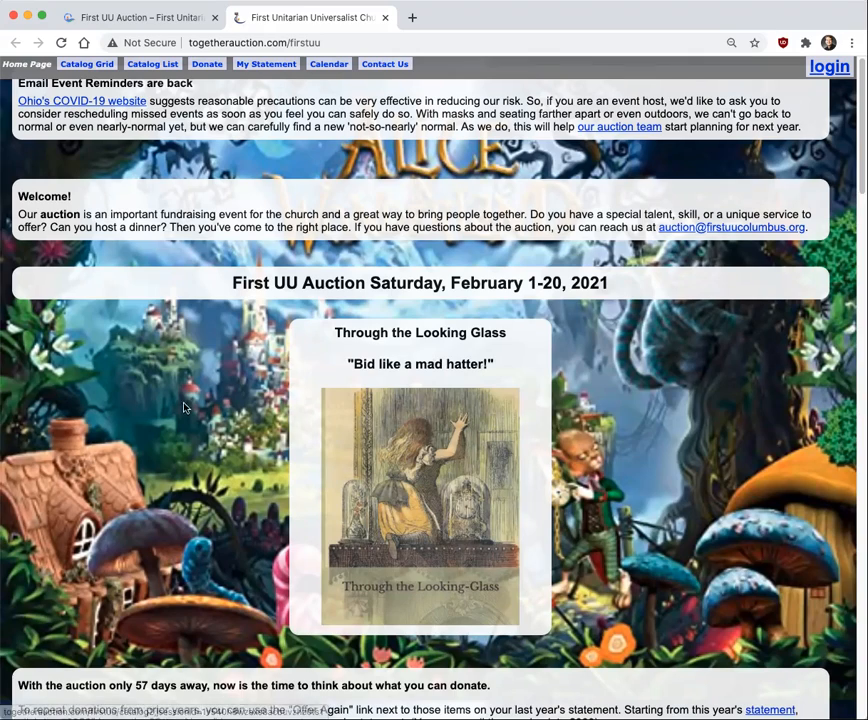
# View the 2021 auction catalog and return to the auction home page
pyautogui.scroll(-5, 110, 400)
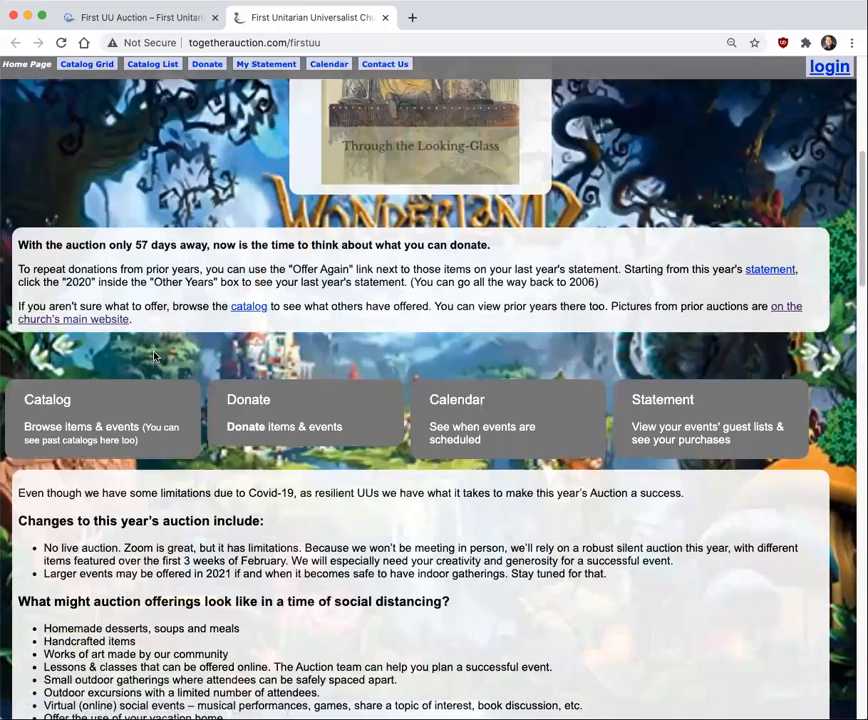
pyautogui.click(107, 391)
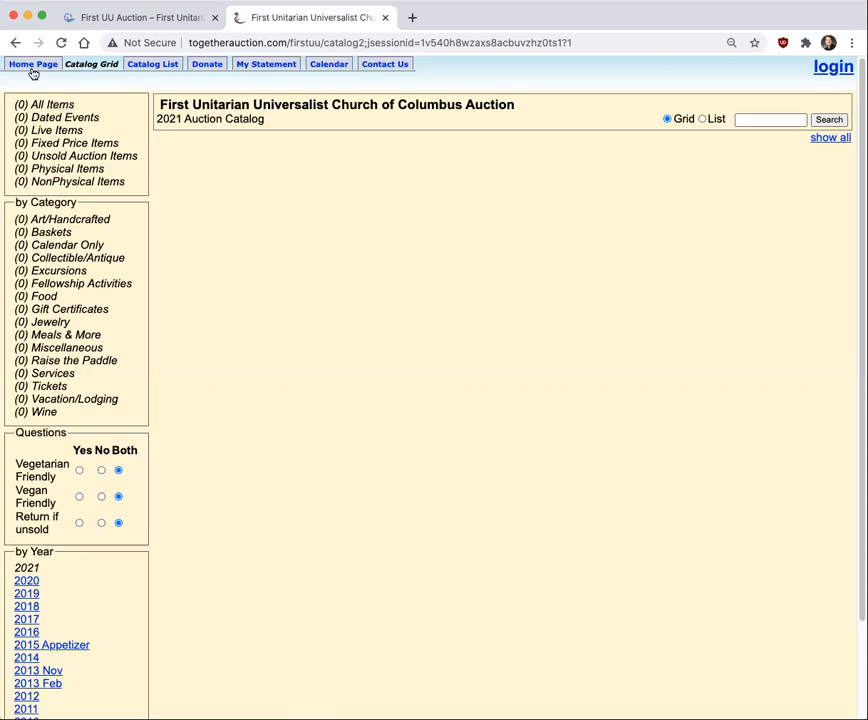
pyautogui.click(28, 64)
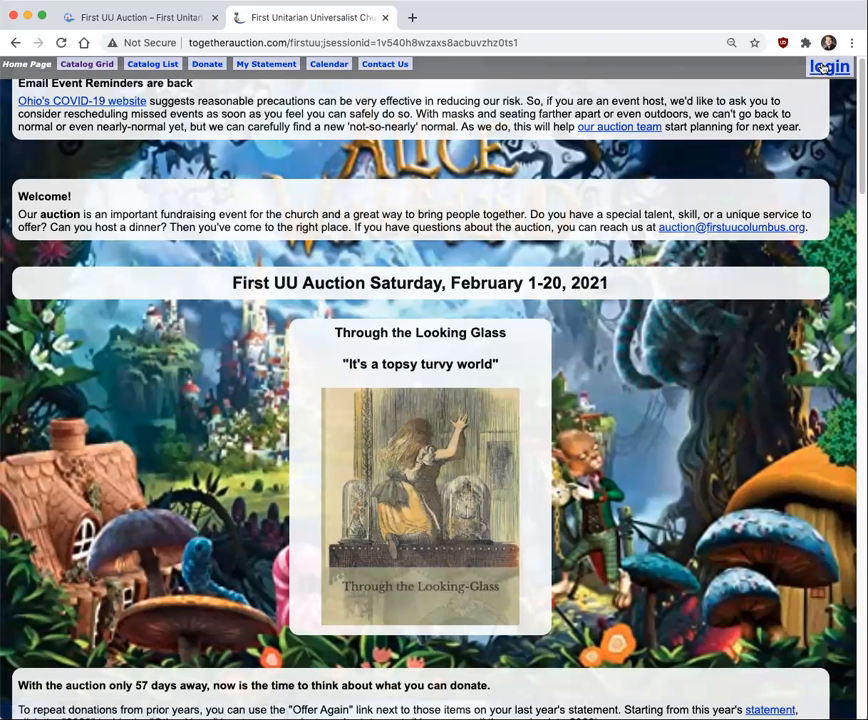
# Try to log in to the auction site with the member's phone number and PIN
pyautogui.click(828, 70)
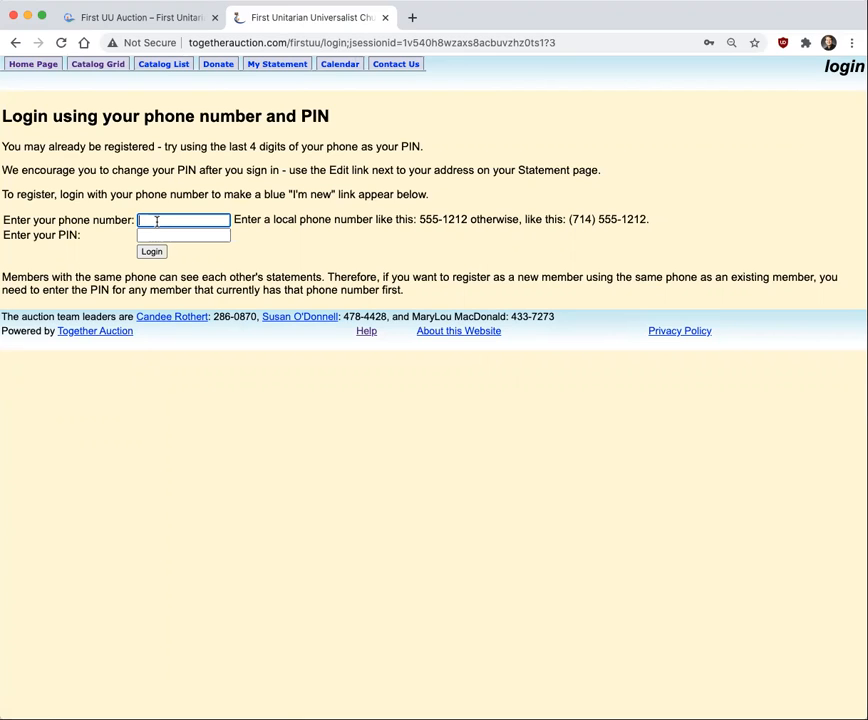
pyautogui.write('55')
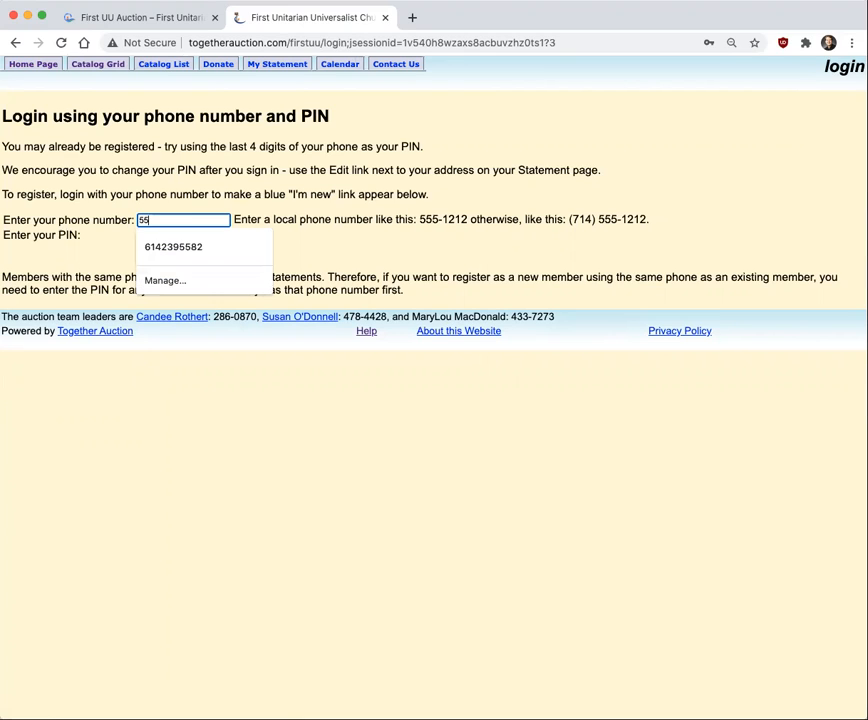
pyautogui.write('5-1234')
pyautogui.press('Tab')
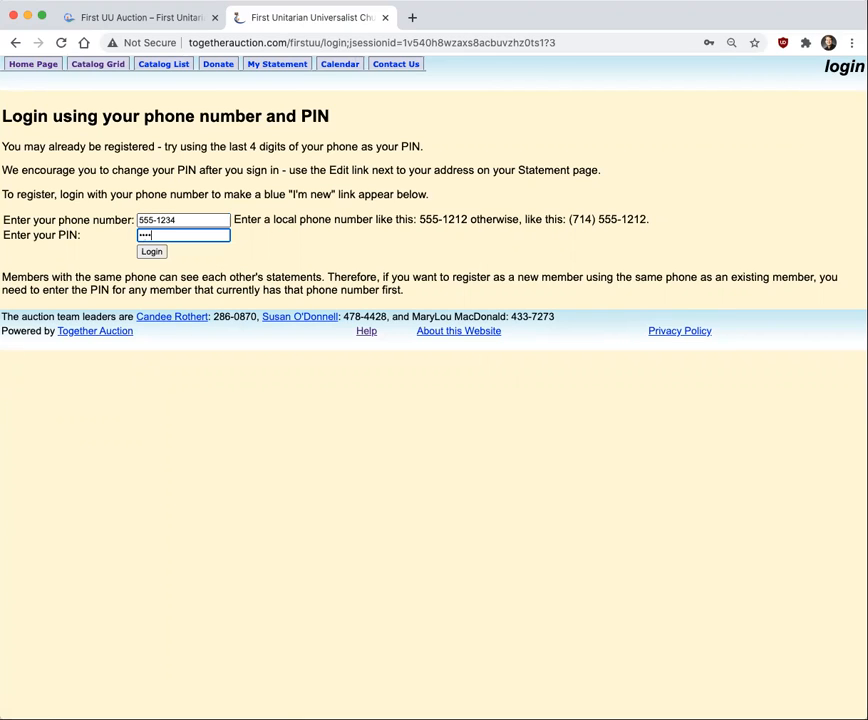
pyautogui.write('1234')
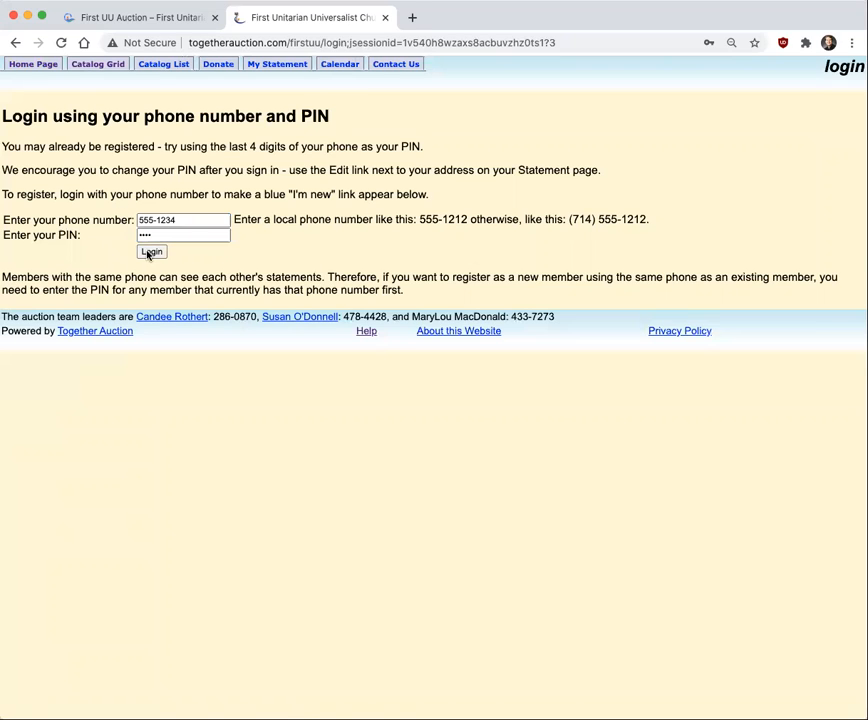
pyautogui.click(151, 251)
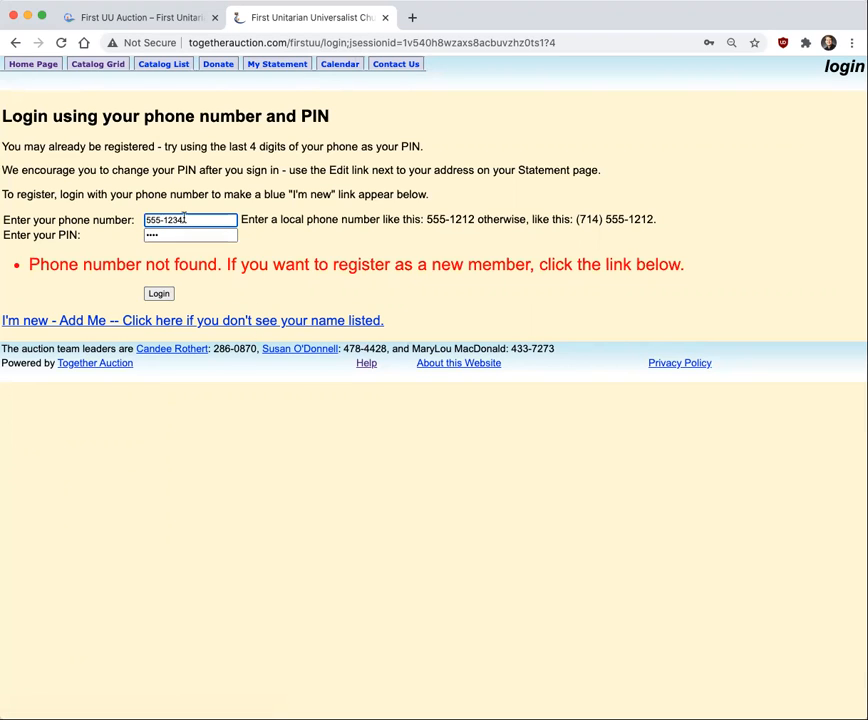
# Start registering as a new member and fill in the member's name in the profile
pyautogui.click(209, 322)
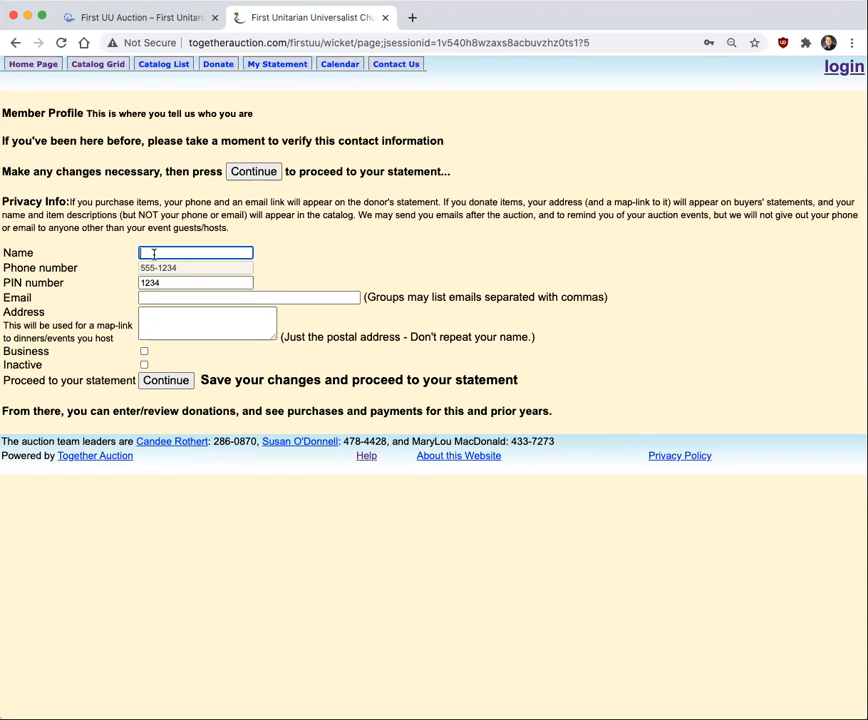
pyautogui.write('M')
pyautogui.press('Down')
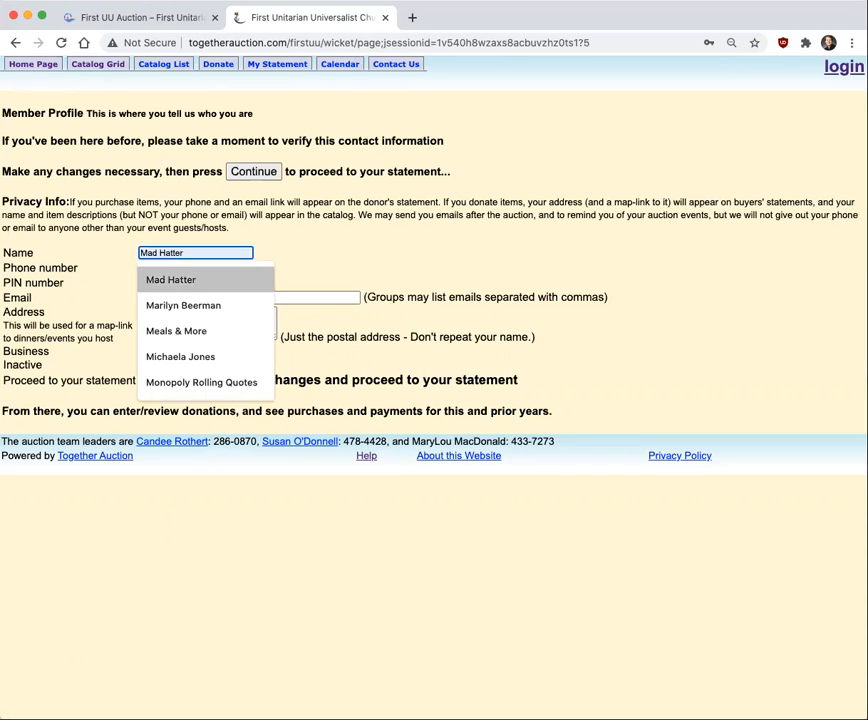
pyautogui.press('Return')
pyautogui.press('Tab')
pyautogui.press('Tab')
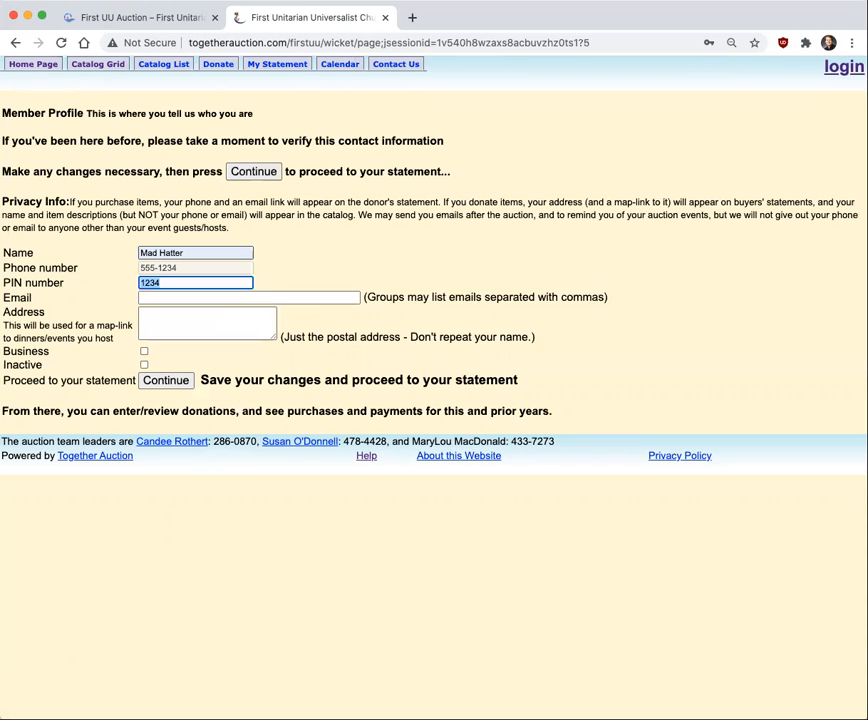
# Enter the member's e-mail address, leave the postal address blank, and save the profile to proceed to the statement
pyautogui.click(160, 297)
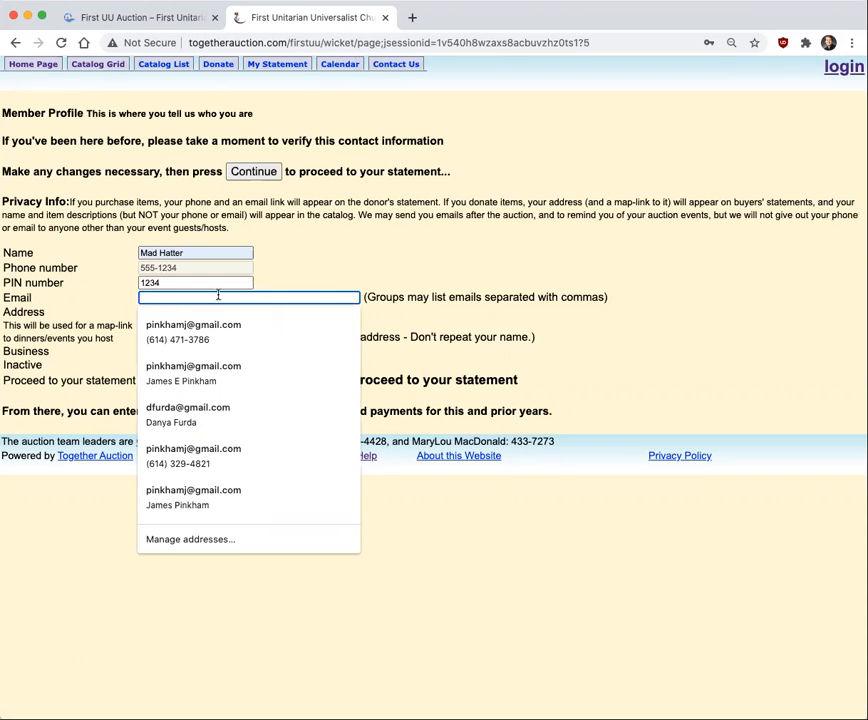
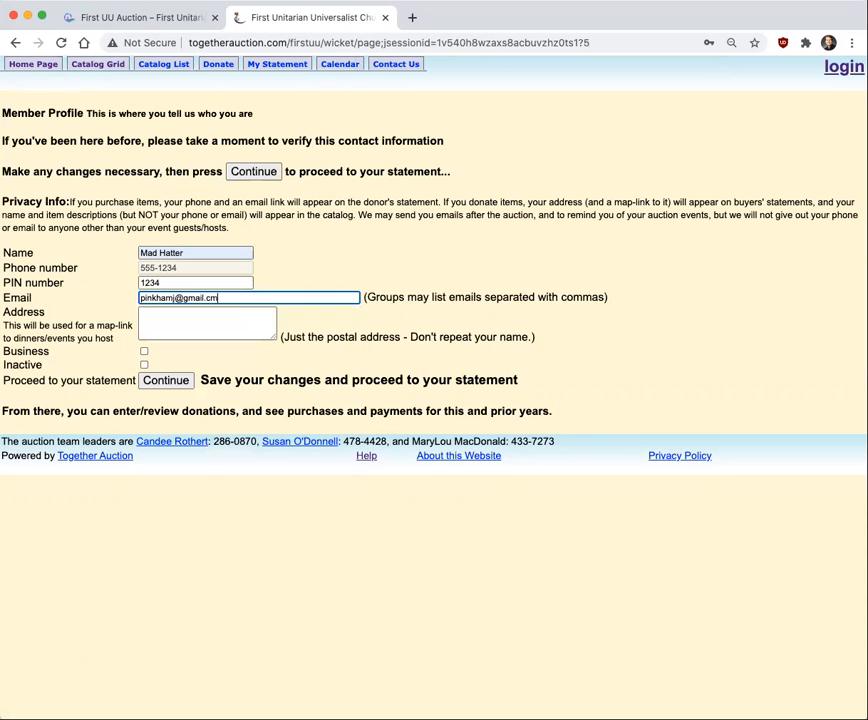
pyautogui.press('Tab')
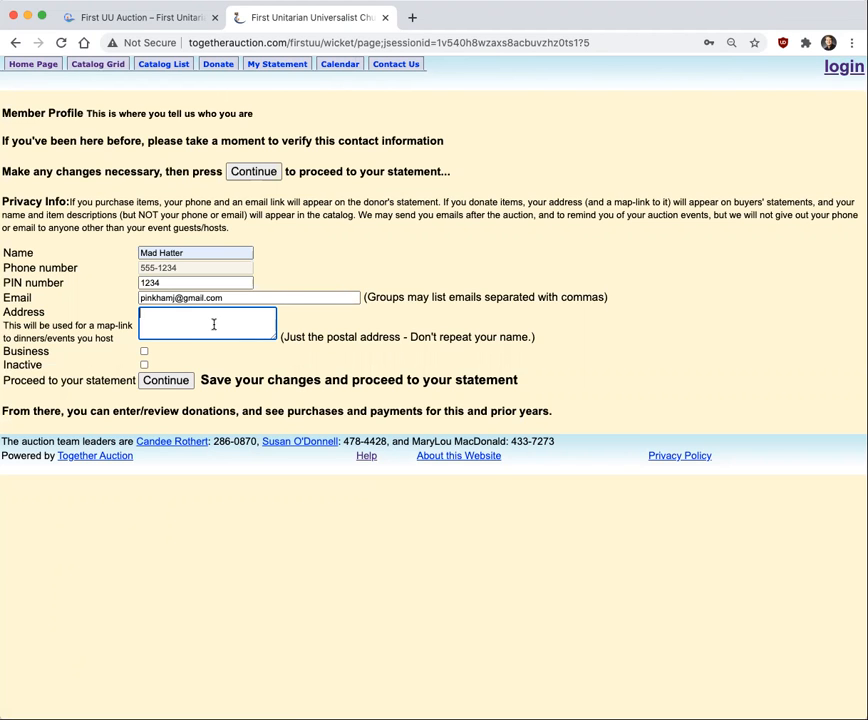
pyautogui.click(176, 383)
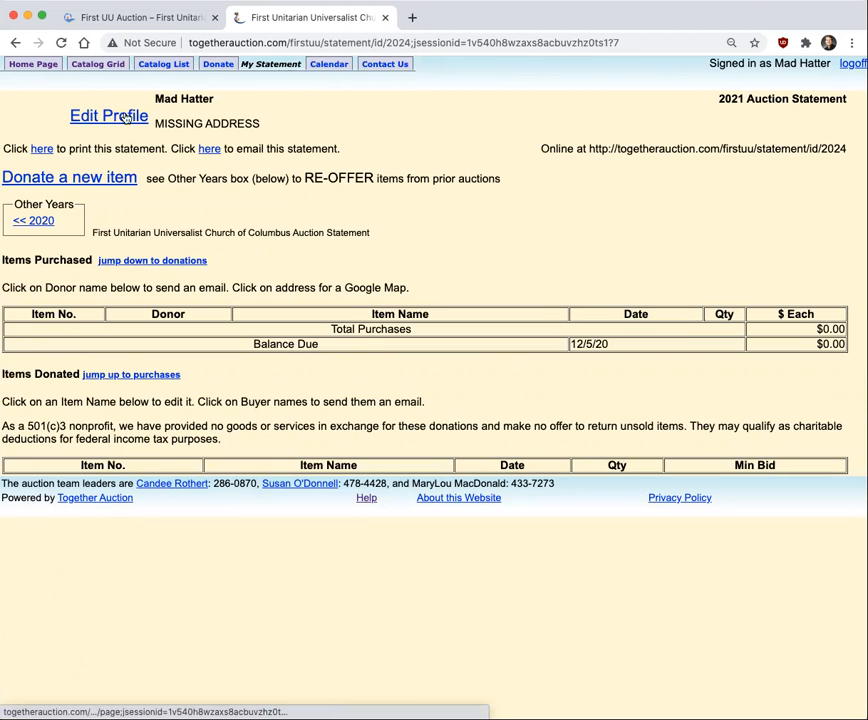
# Try to add a saved postal address to the member profile
pyautogui.click(88, 118)
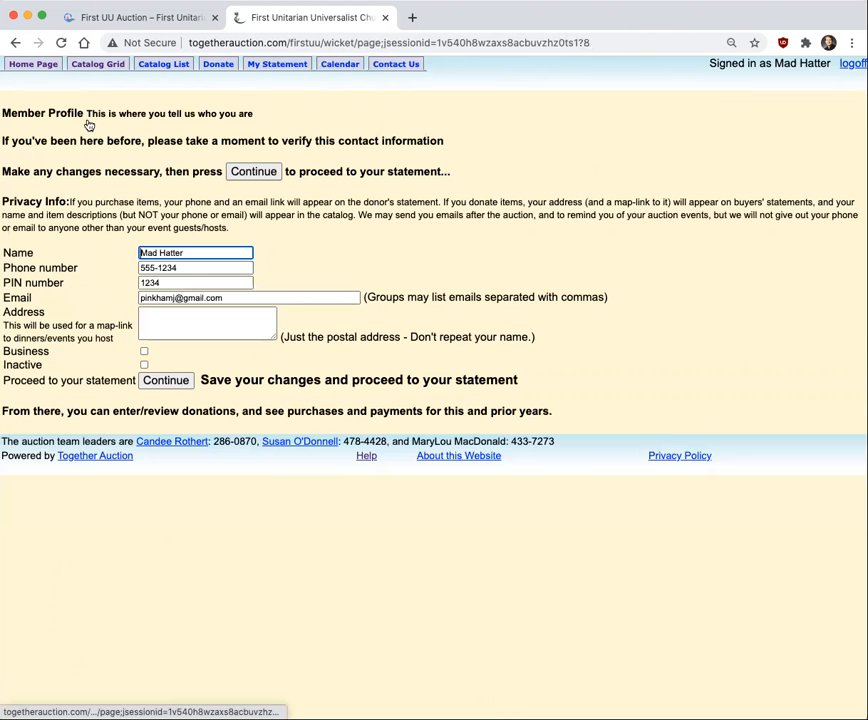
pyautogui.click(147, 321)
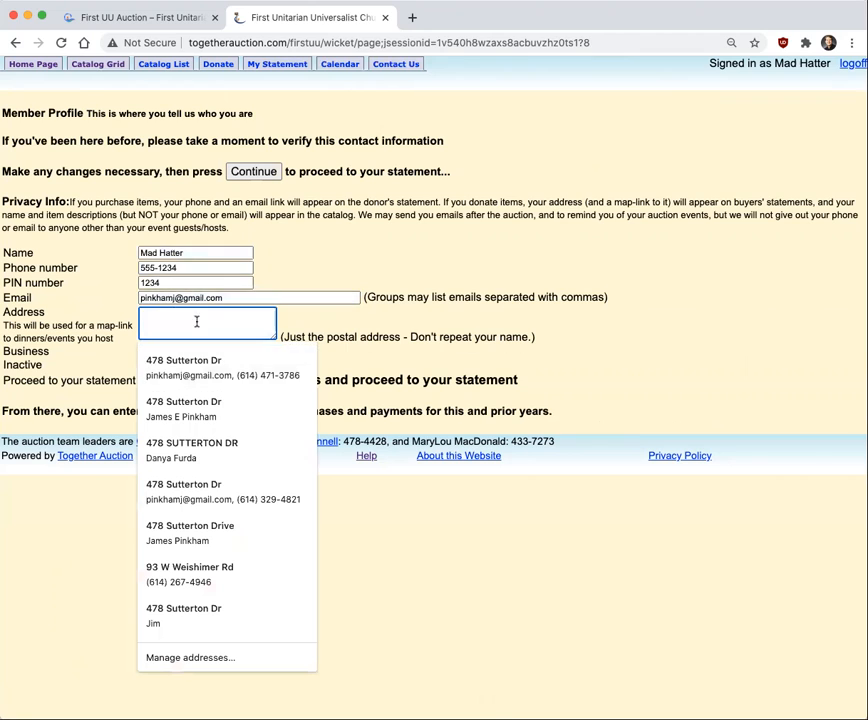
pyautogui.click(188, 367)
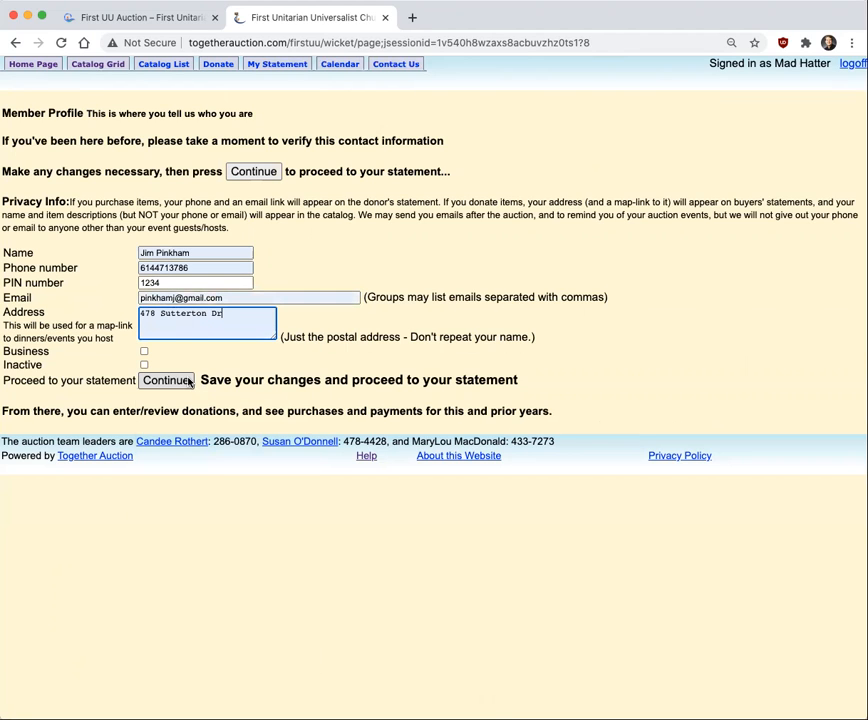
pyautogui.click(166, 381)
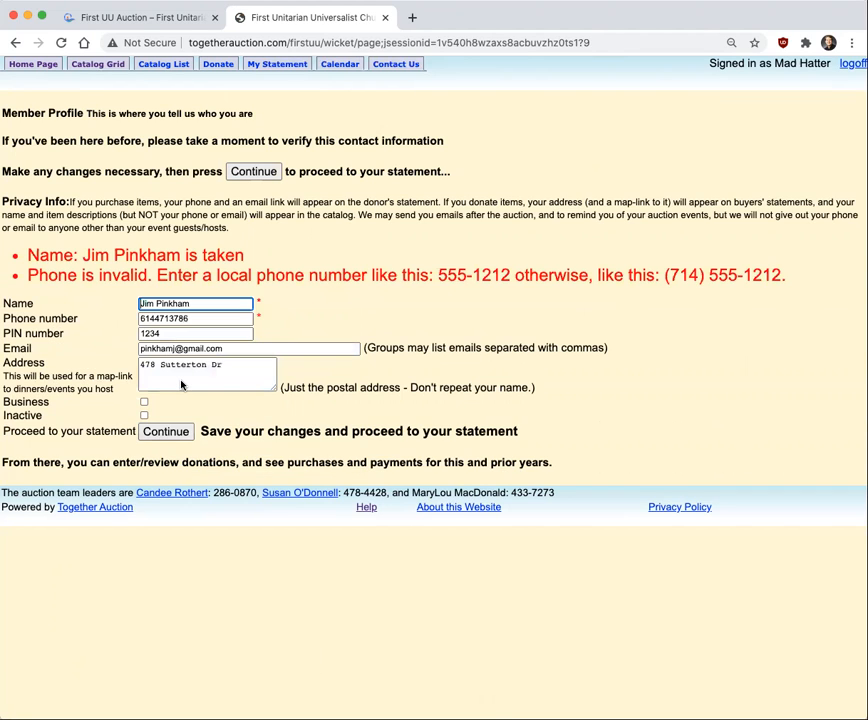
pyautogui.click(202, 318)
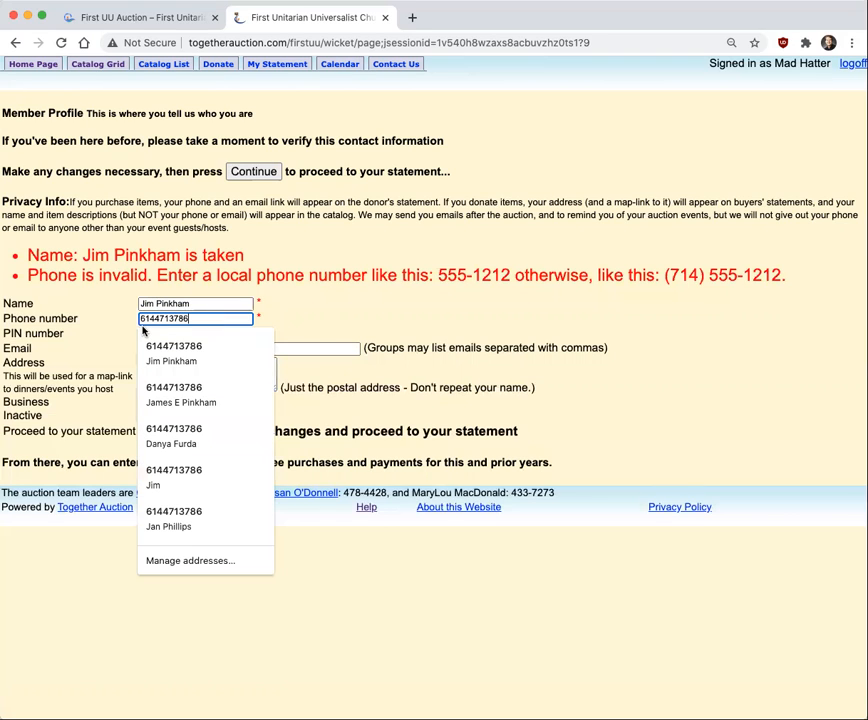
pyautogui.click(15, 42)
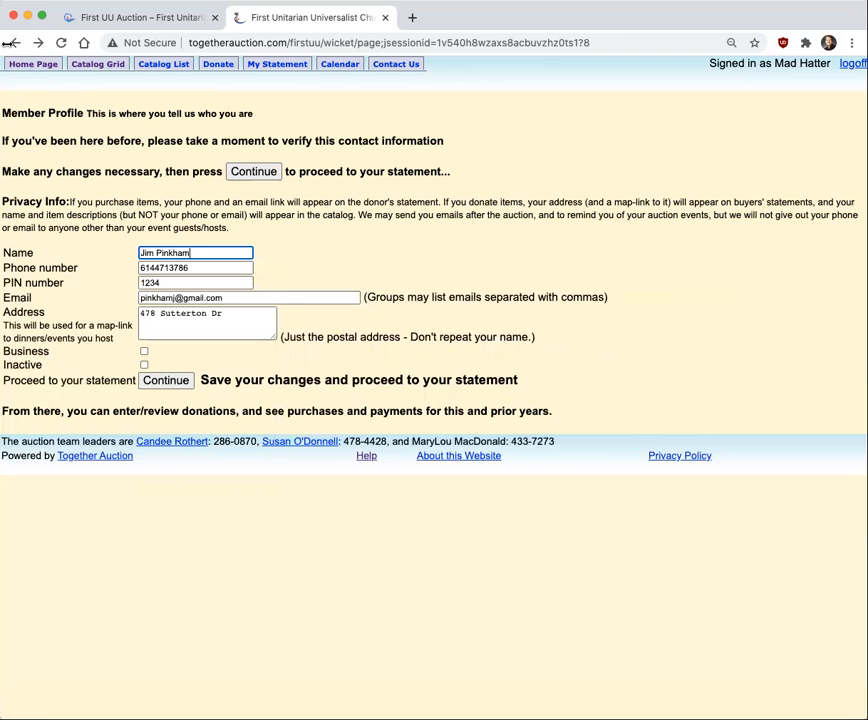
pyautogui.click(15, 43)
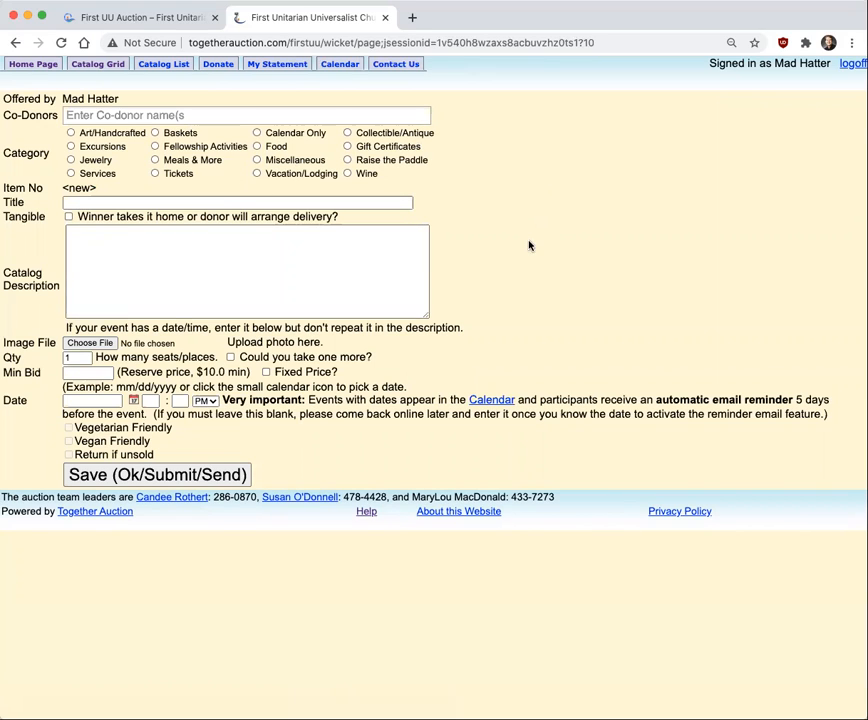
# Set the new donation's category to Food and its title to "A Nice Apple Pie"
pyautogui.click(257, 146)
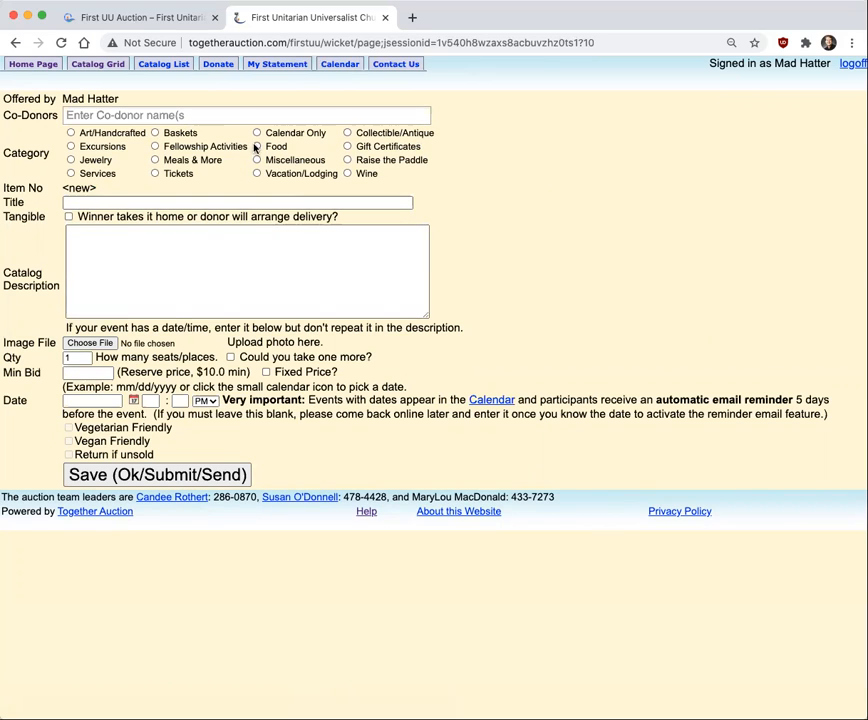
pyautogui.click(181, 203)
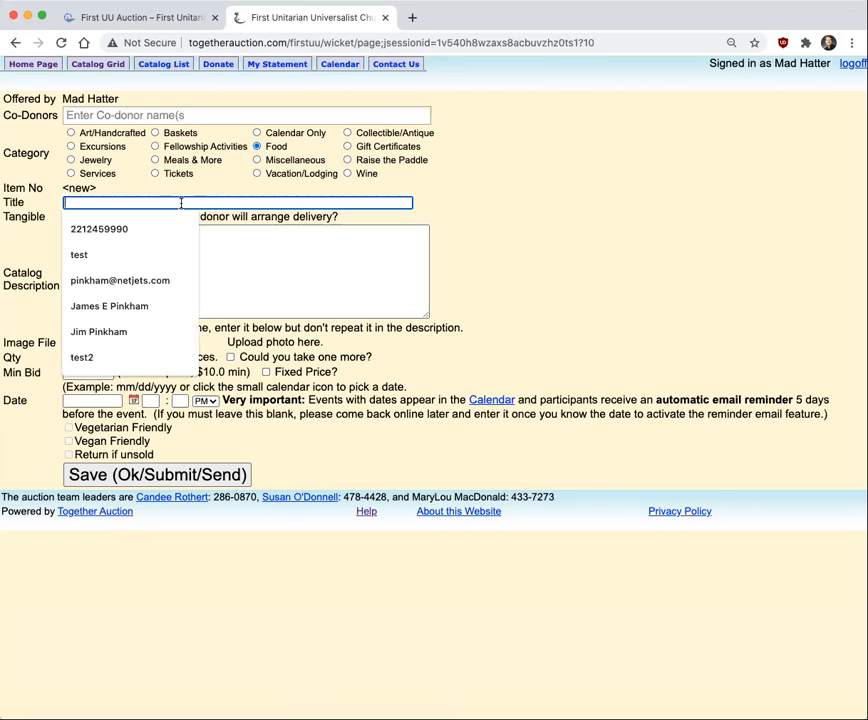
pyautogui.write('A nice Apple Pie')
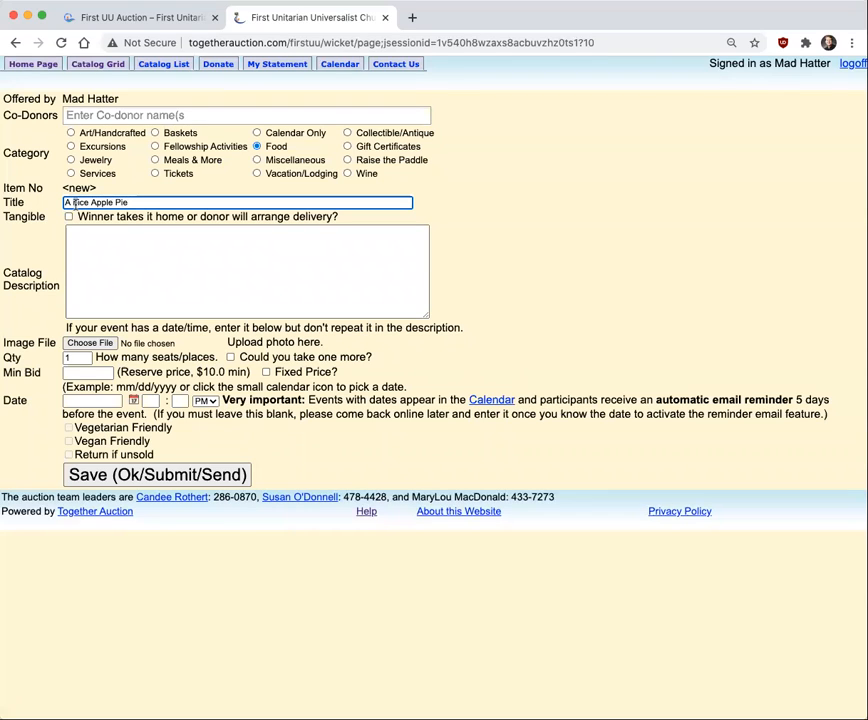
pyautogui.press('BackSpace')
pyautogui.write('N')
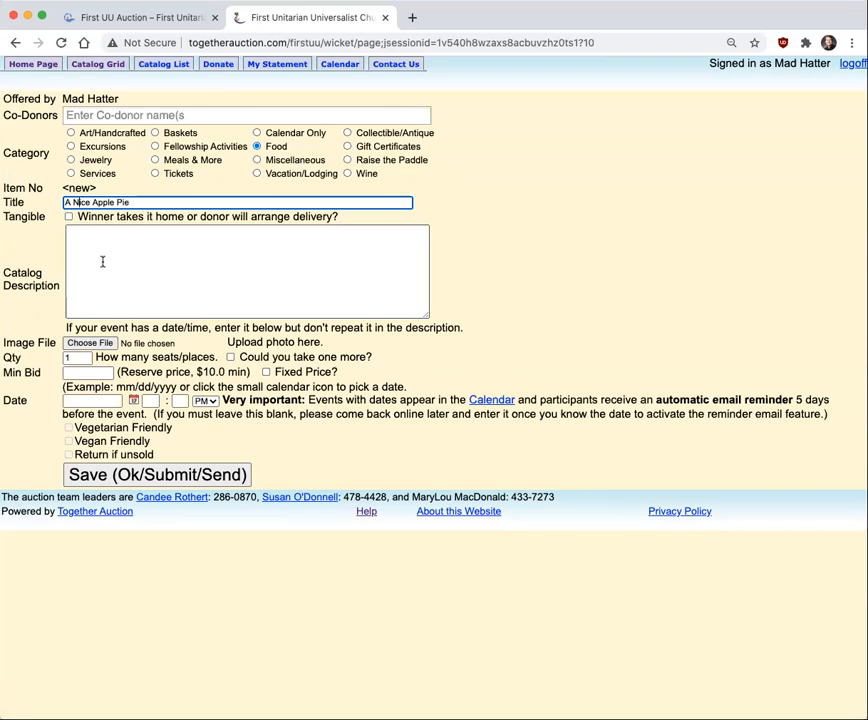
# Enter the catalog description "I will bake a pie and deliver it to you."
pyautogui.click(360, 312)
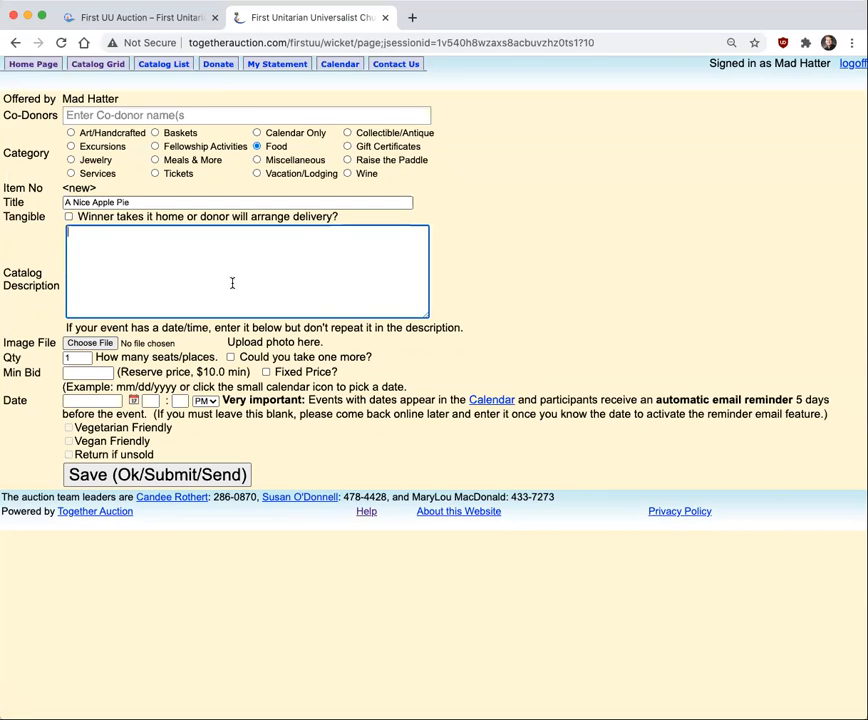
pyautogui.write('I ')
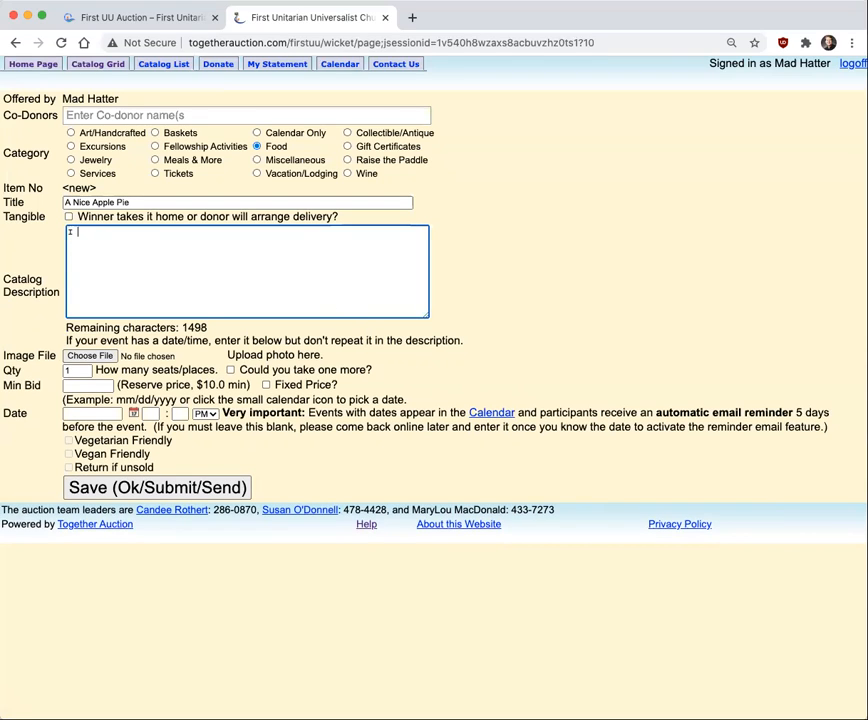
pyautogui.write('will bake a pie and')
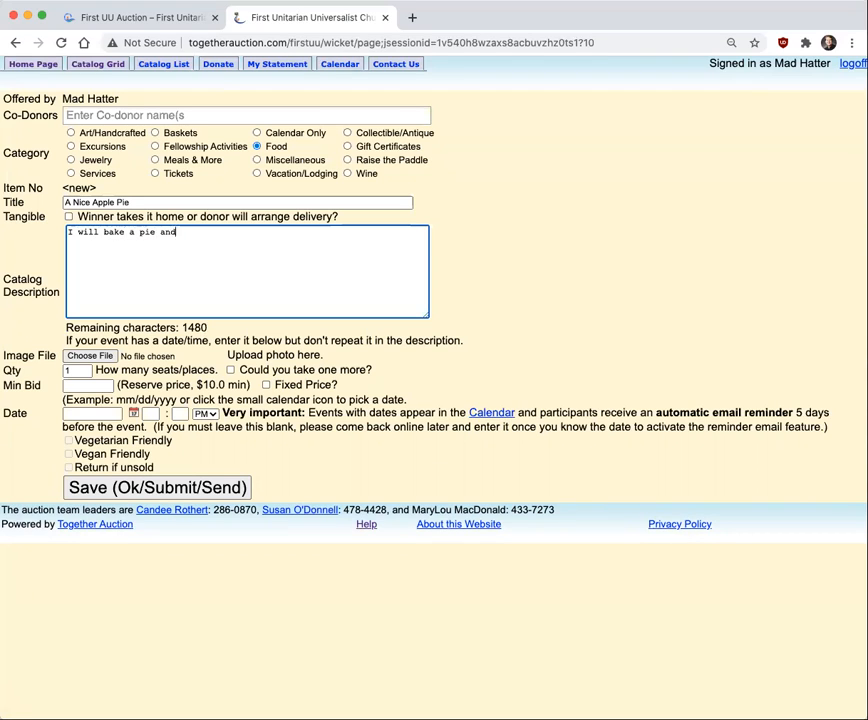
pyautogui.write(' deliver it to you.')
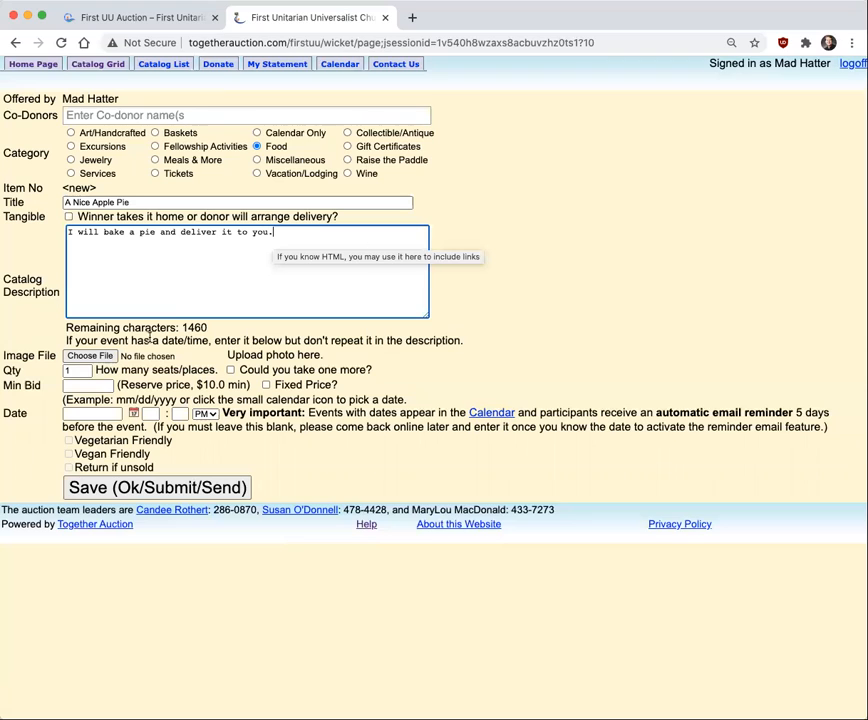
# Attach ApplePie.jpg as the item's image and set the minimum bid to 15
pyautogui.click(103, 360)
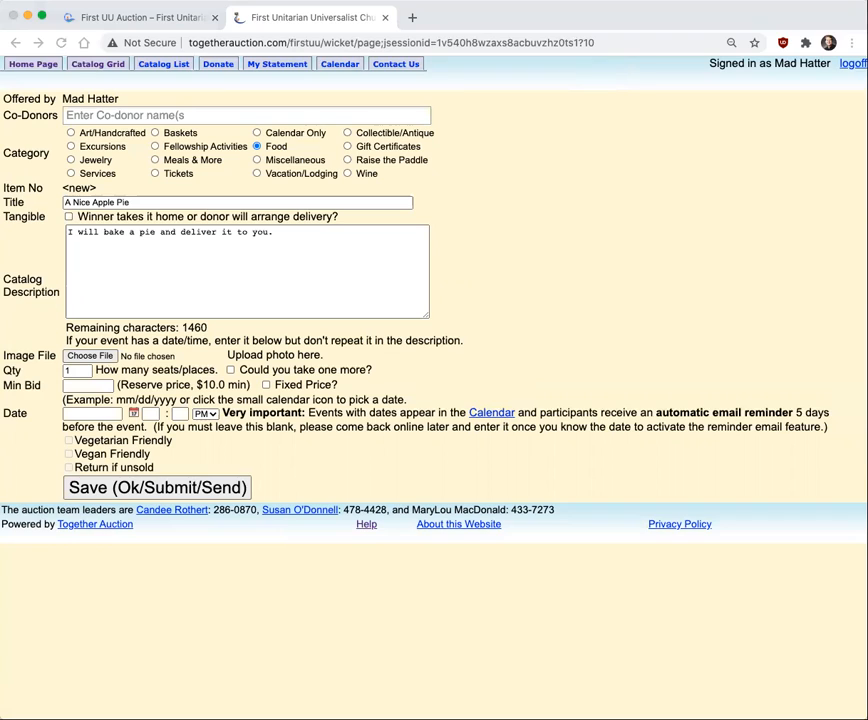
pyautogui.click(715, 335)
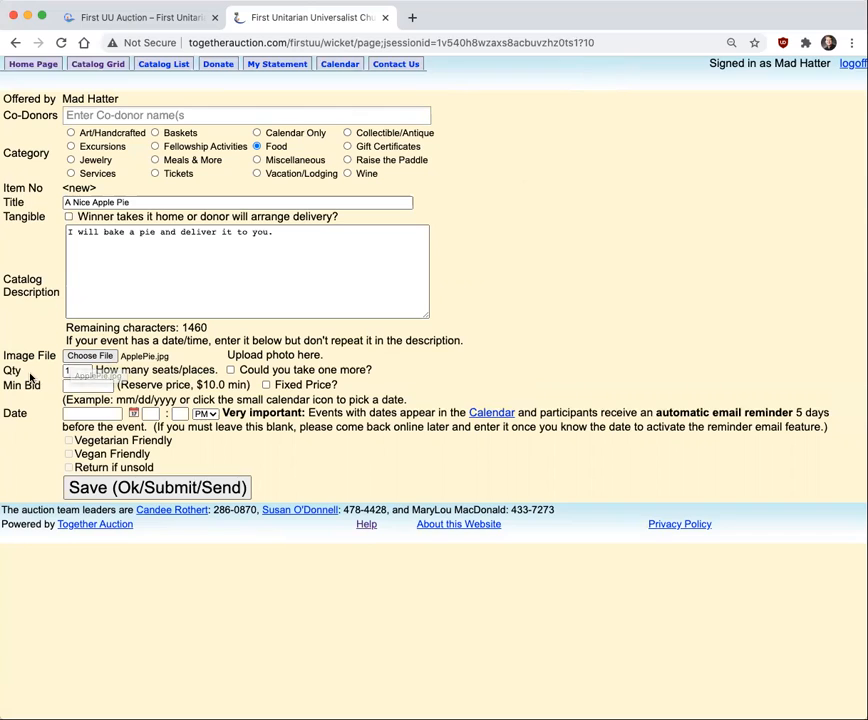
pyautogui.click(90, 386)
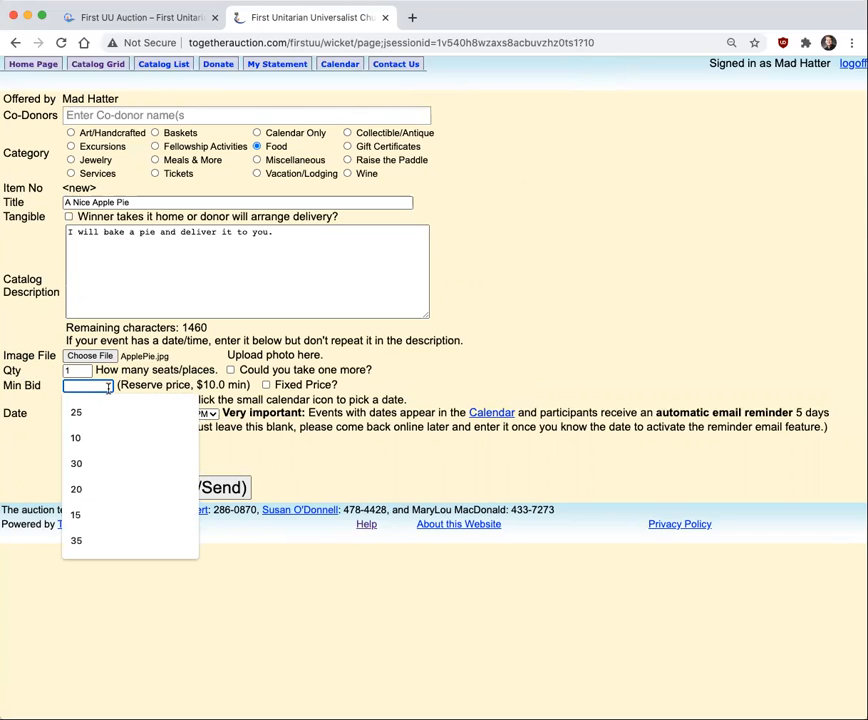
pyautogui.write('10')
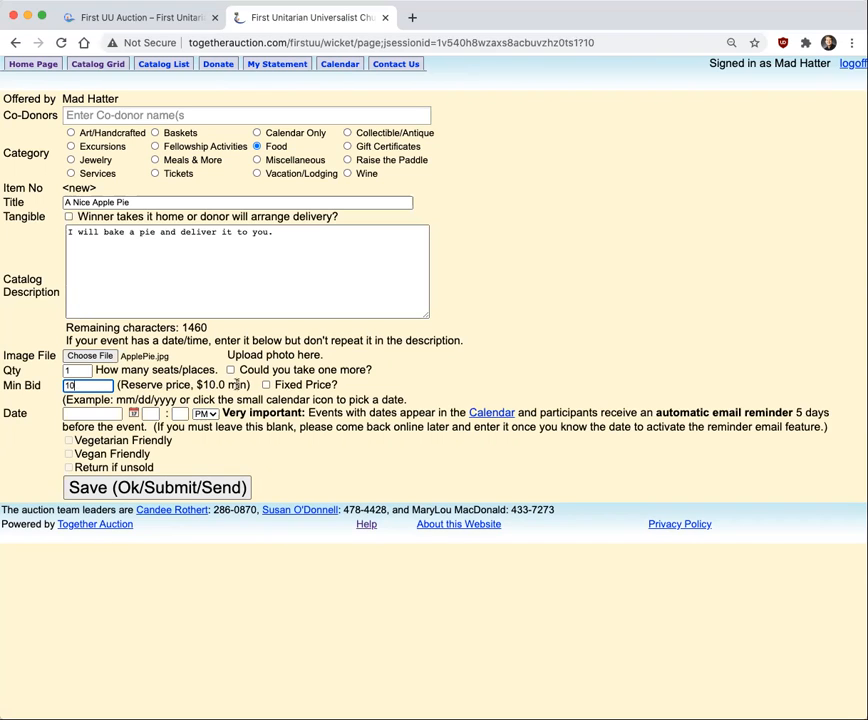
pyautogui.moveTo(70, 385); pyautogui.dragTo(54, 387)
pyautogui.write('15')
pyautogui.press('Tab')
pyautogui.click(134, 414)
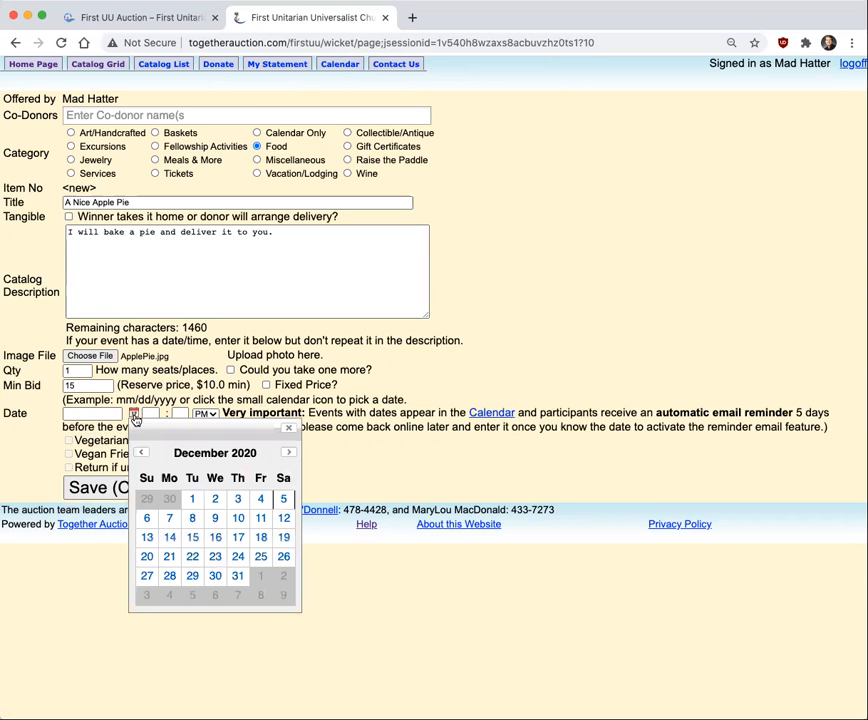
pyautogui.click(291, 430)
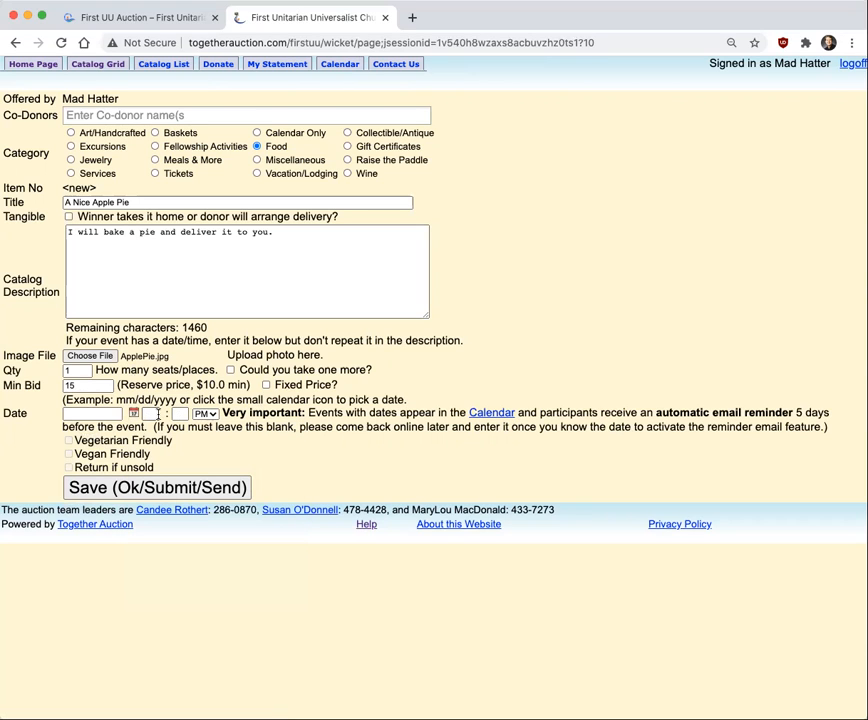
pyautogui.click(155, 414)
pyautogui.click(179, 414)
pyautogui.click(150, 414)
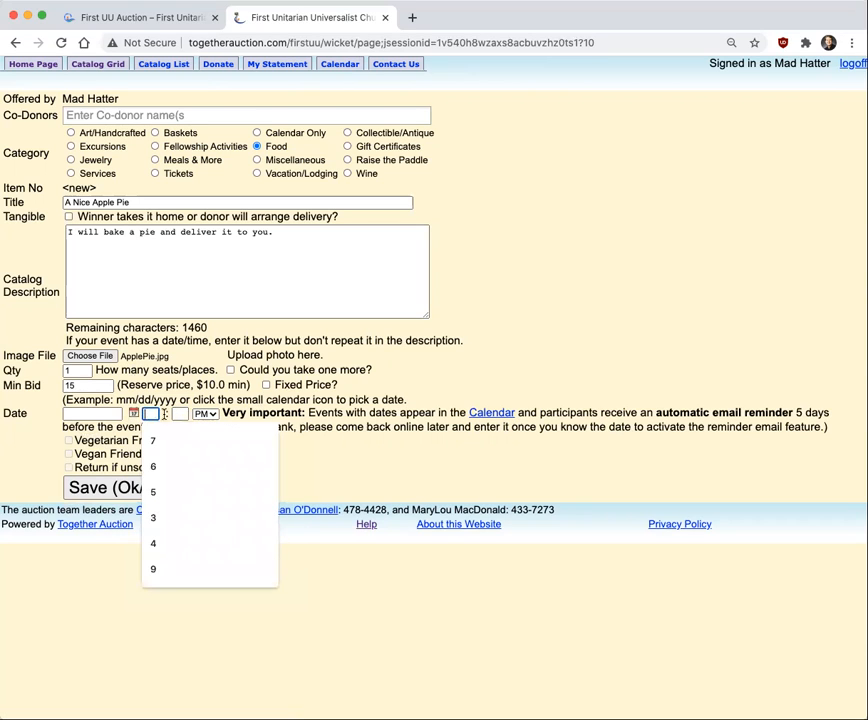
pyautogui.click(166, 414)
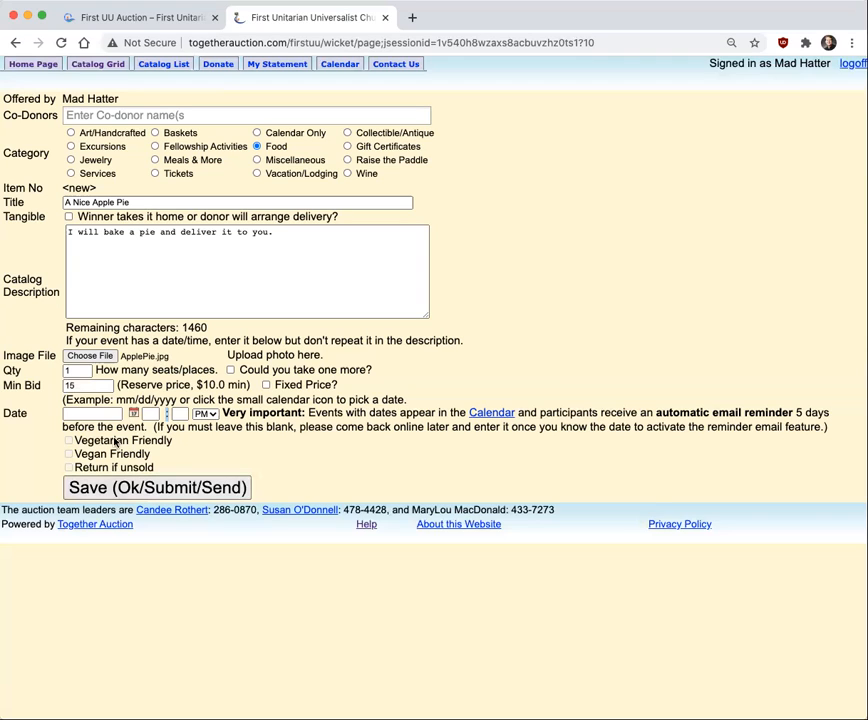
pyautogui.click(35, 389)
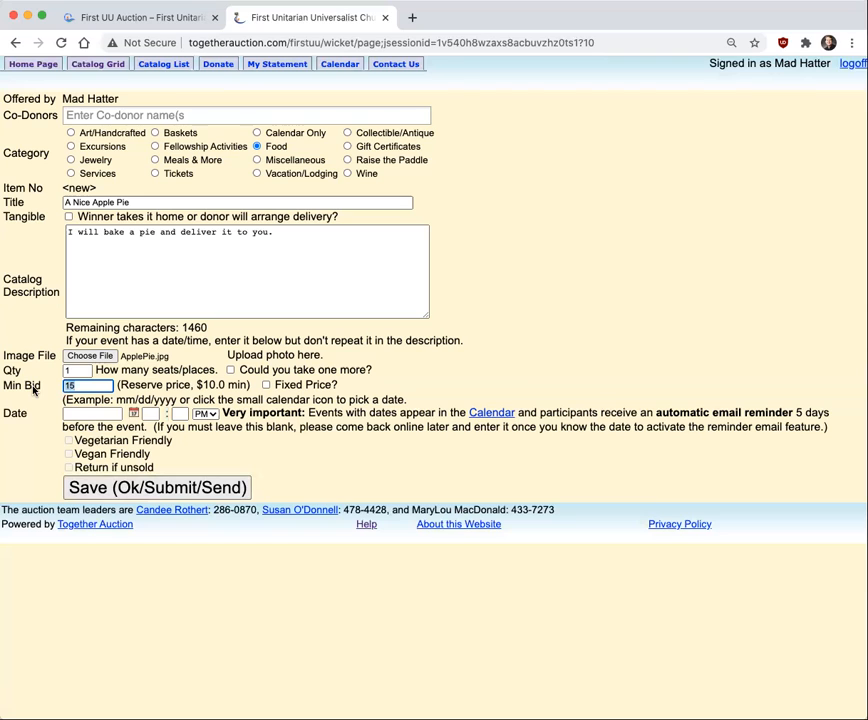
# Save the apple pie donation without an event date and return to the auction statement
pyautogui.click(148, 487)
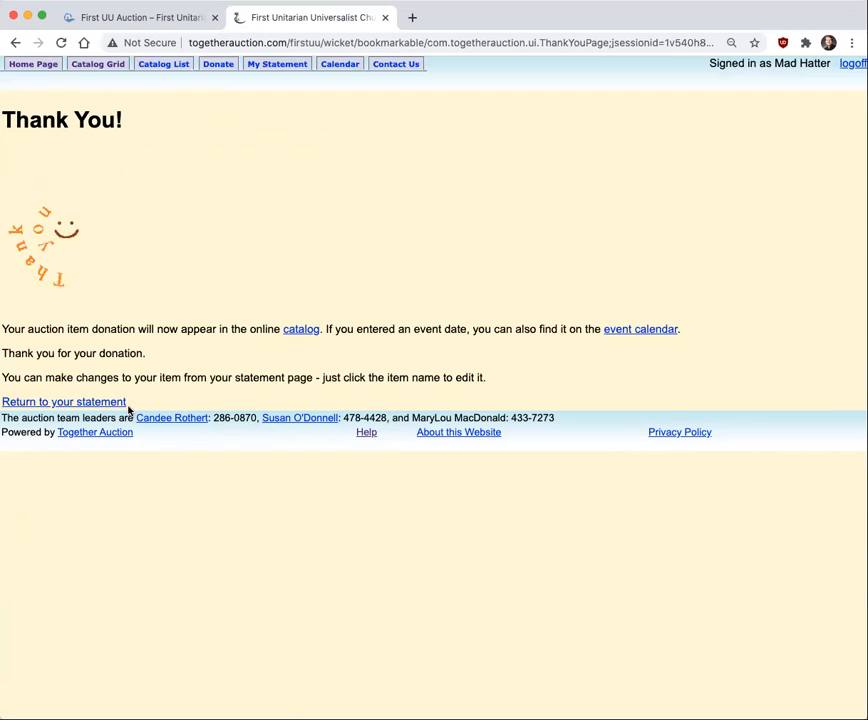
pyautogui.click(90, 403)
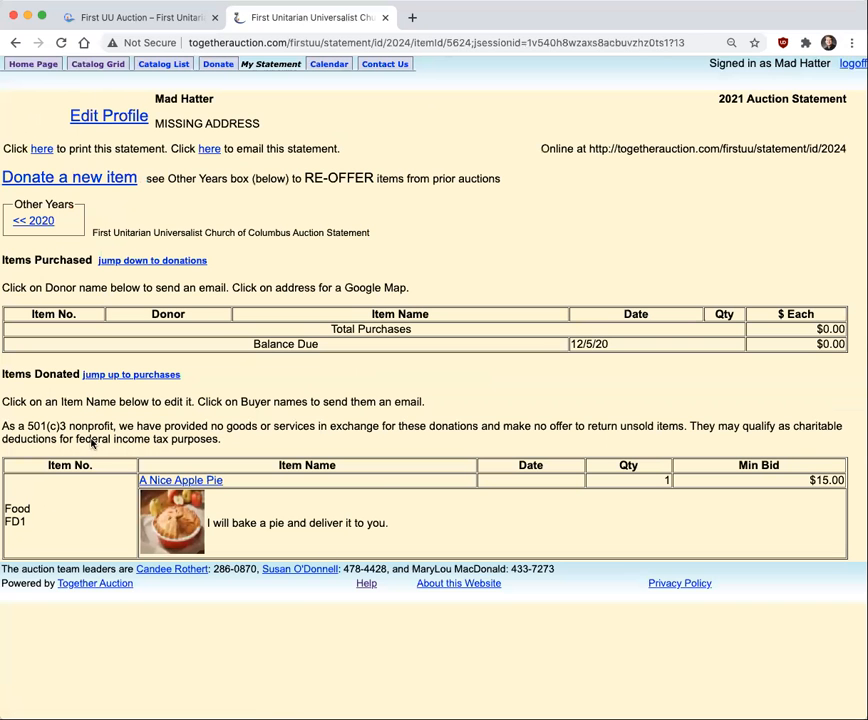
# Reopen the apple pie donation from the statement and try to save it with the minimum bid left blank
pyautogui.click(199, 484)
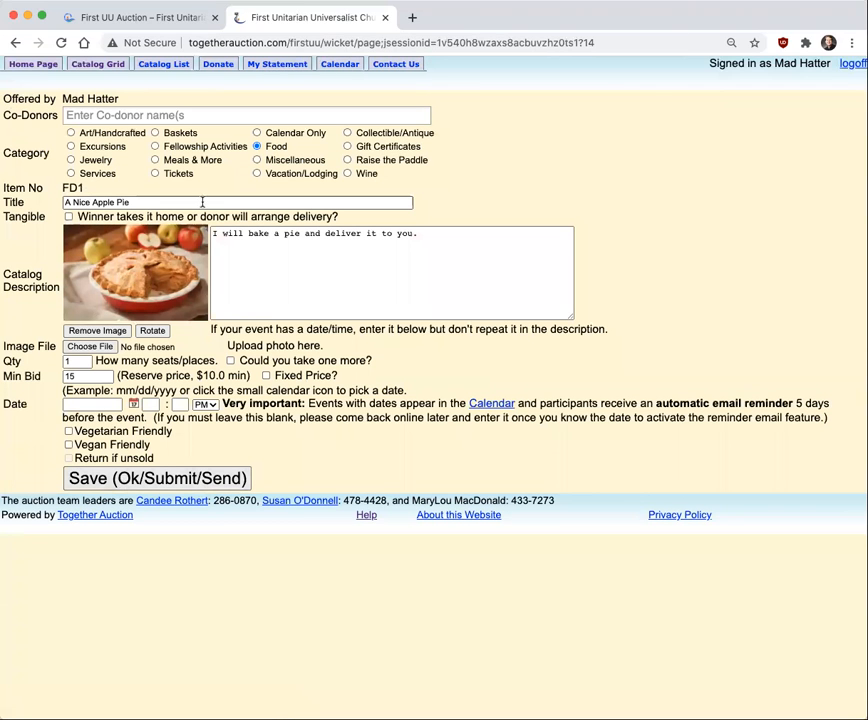
pyautogui.doubleClick(76, 376)
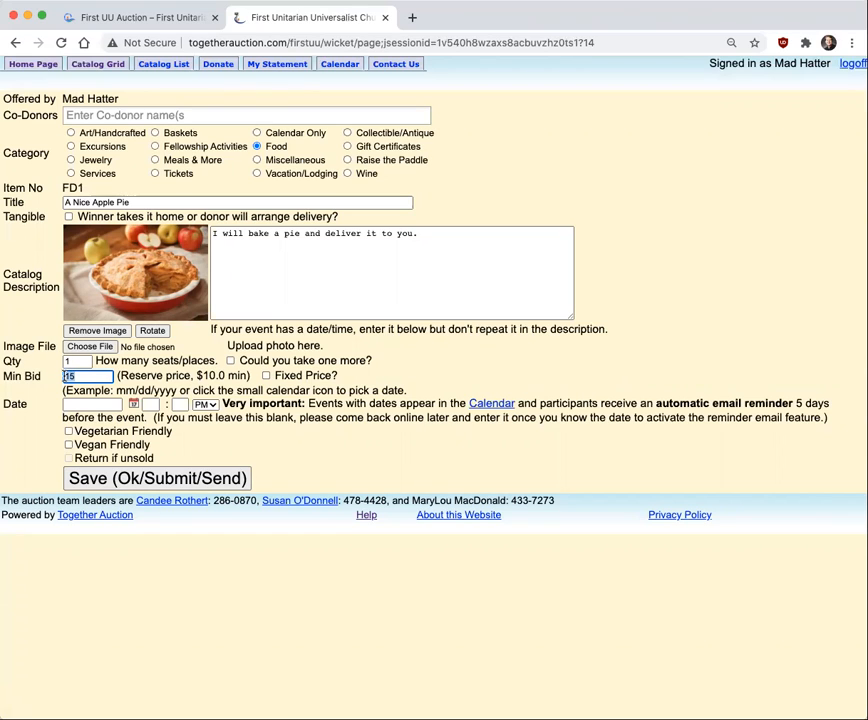
pyautogui.press('BackSpace')
pyautogui.click(135, 487)
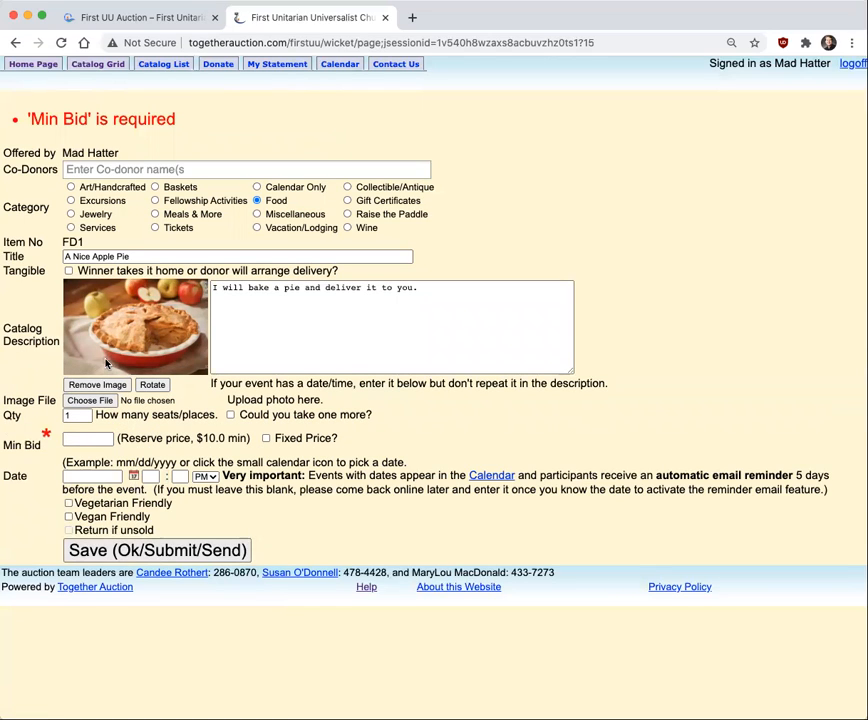
# Enter 15 as the apple pie's minimum bid and save the donation
pyautogui.click(86, 442)
pyautogui.click(102, 440)
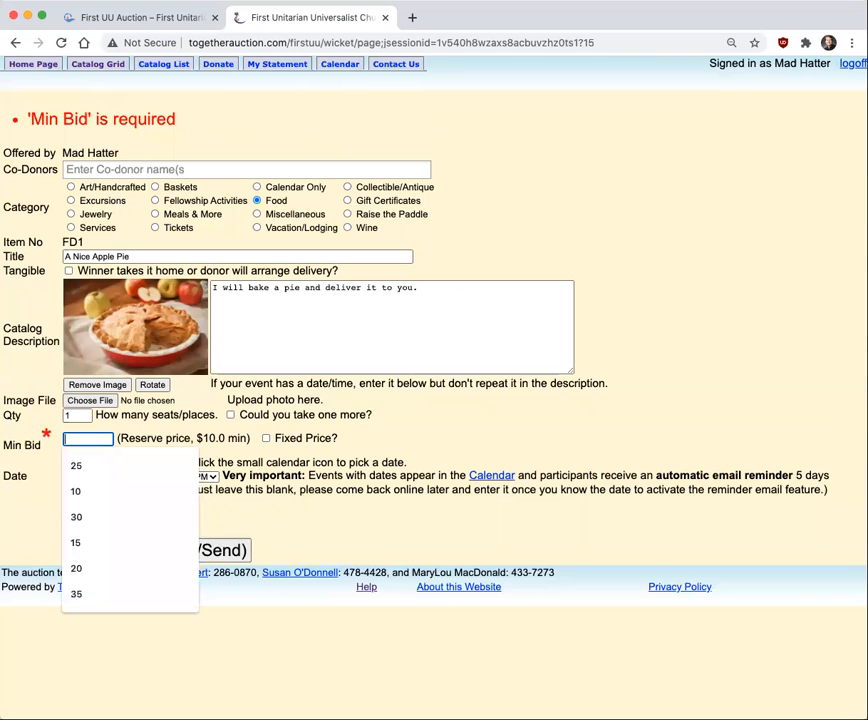
pyautogui.write('15')
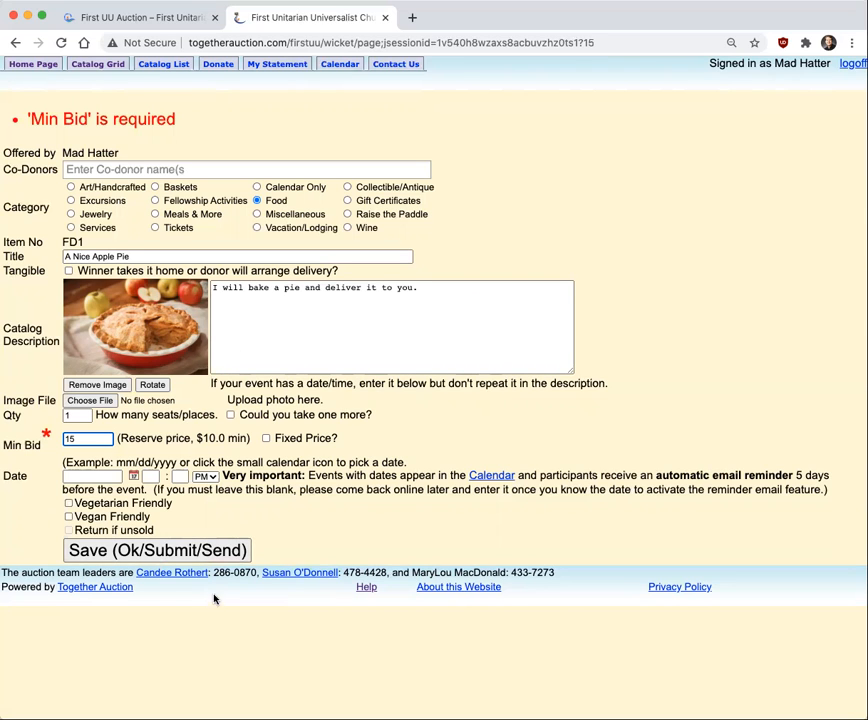
pyautogui.click(151, 548)
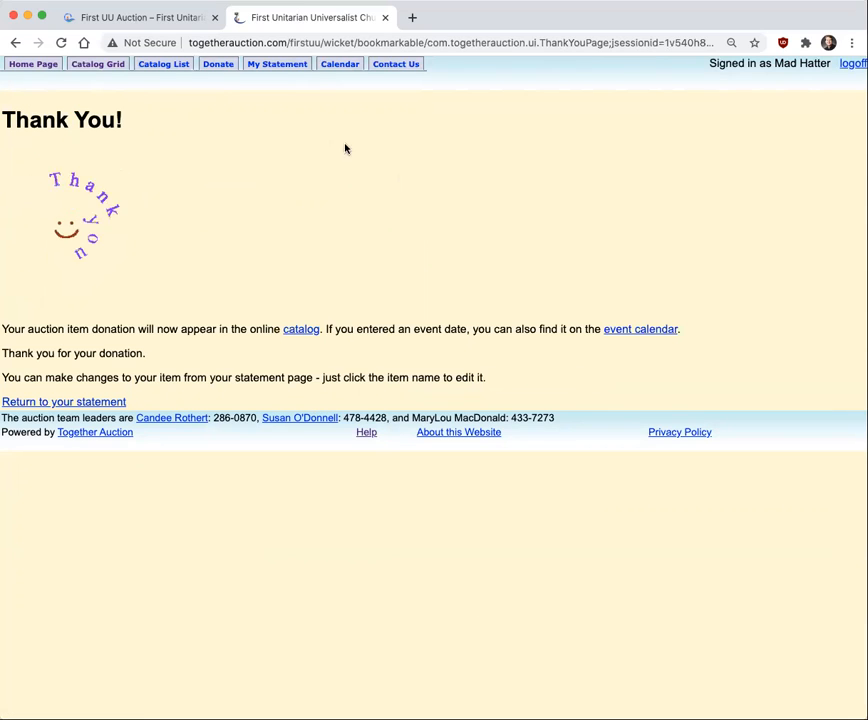
# Return to the auction home page and open the 2021 catalog to view the apple pie listing
pyautogui.click(28, 68)
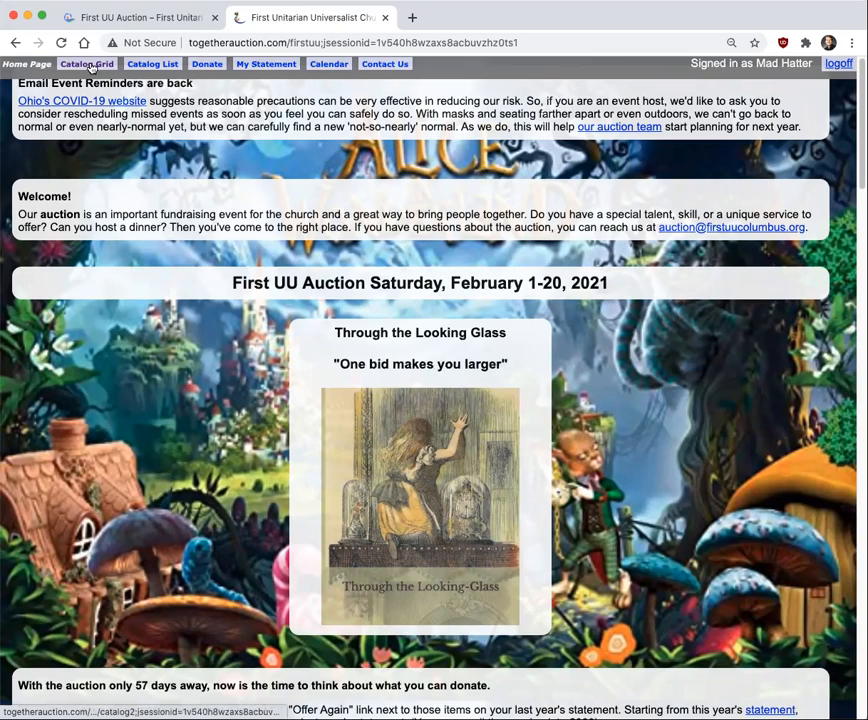
pyautogui.scroll(-5, 102, 275)
pyautogui.click(105, 456)
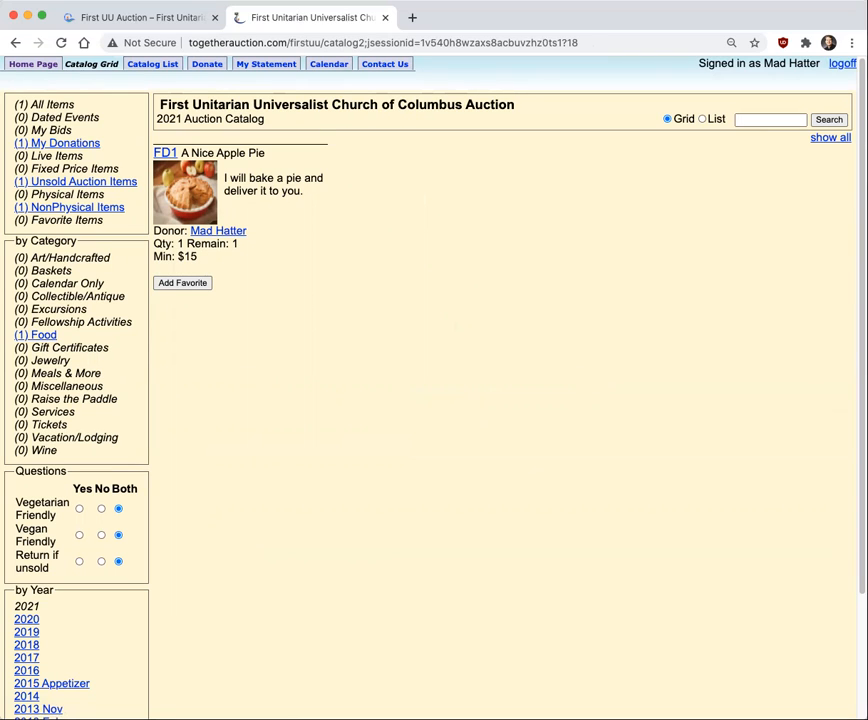
# Log off the auction site and log back in with the member's phone number and PIN
pyautogui.click(842, 64)
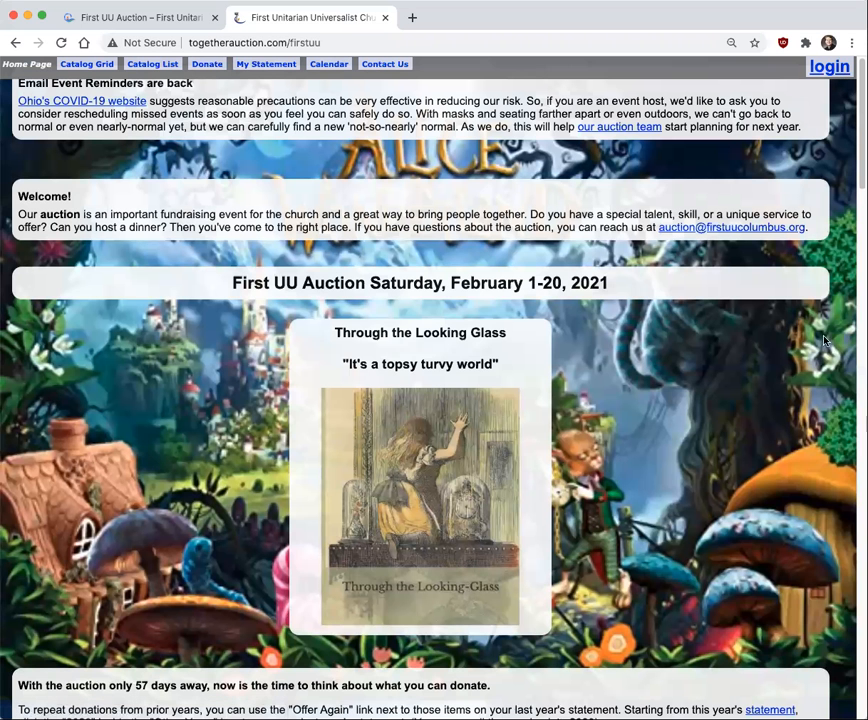
pyautogui.click(829, 66)
pyautogui.click(164, 220)
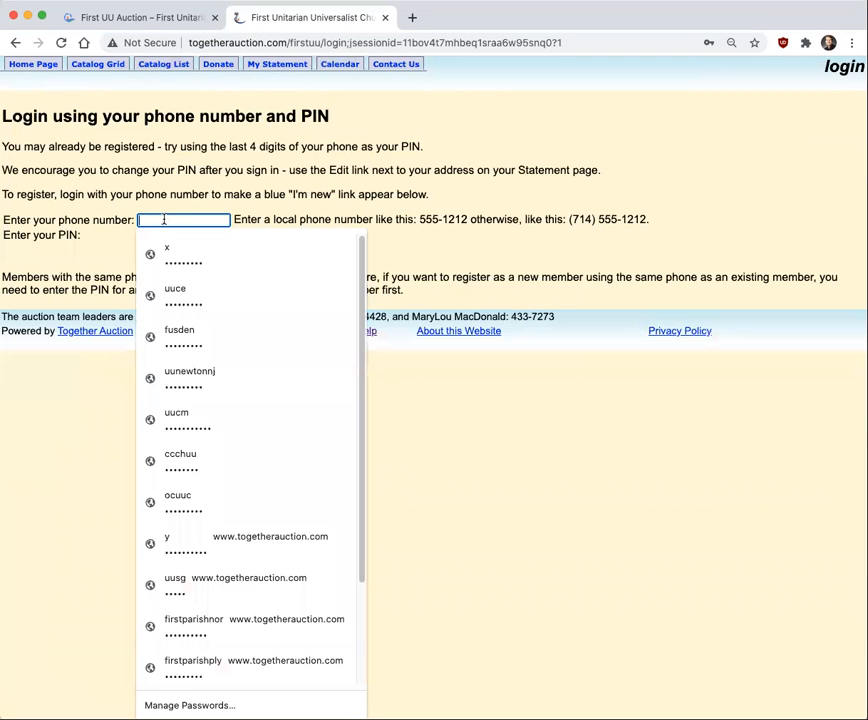
pyautogui.write('555')
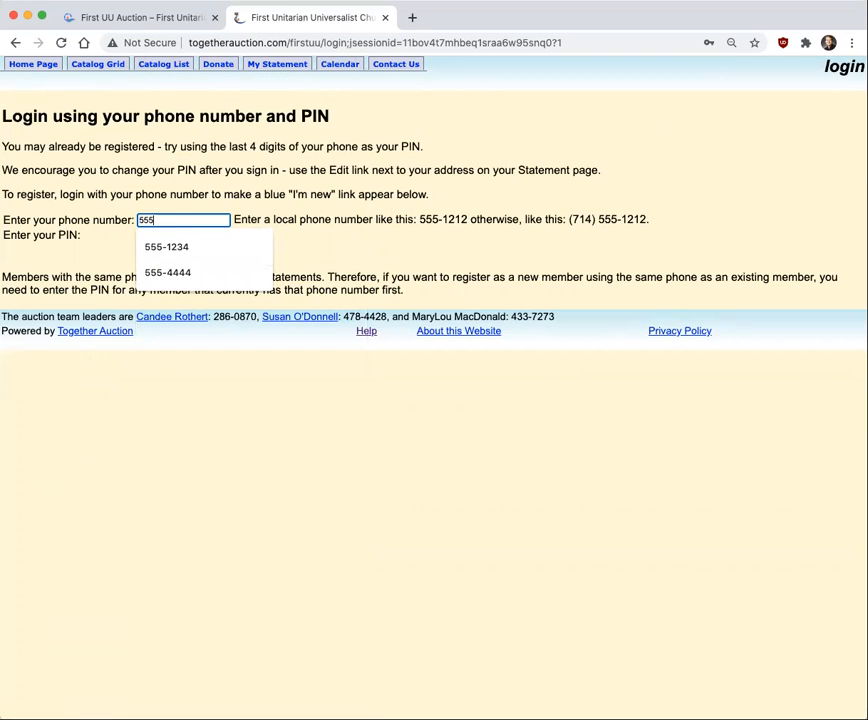
pyautogui.write('-1234')
pyautogui.press('Tab')
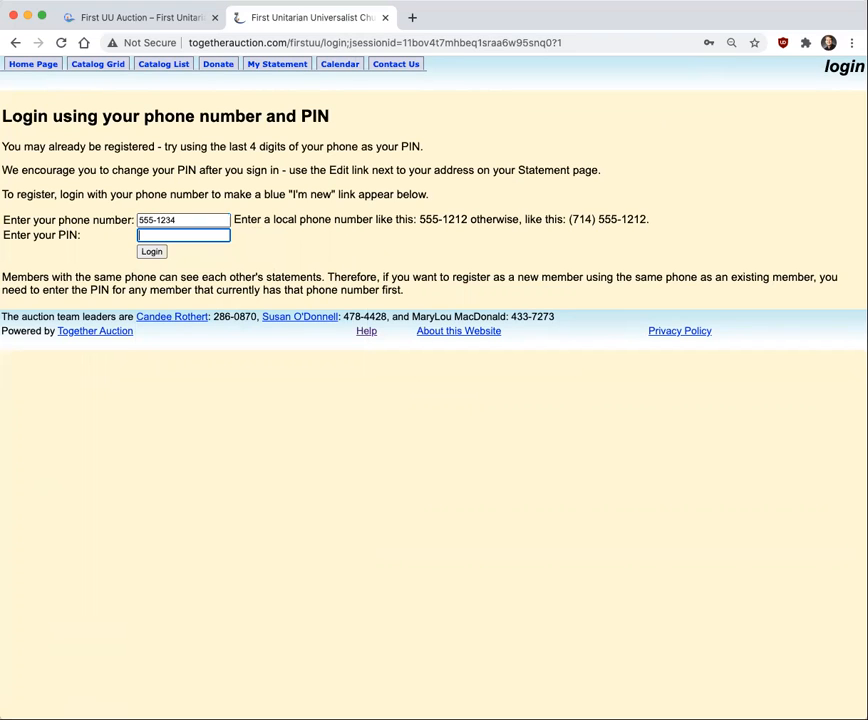
pyautogui.write('1234')
pyautogui.click(152, 252)
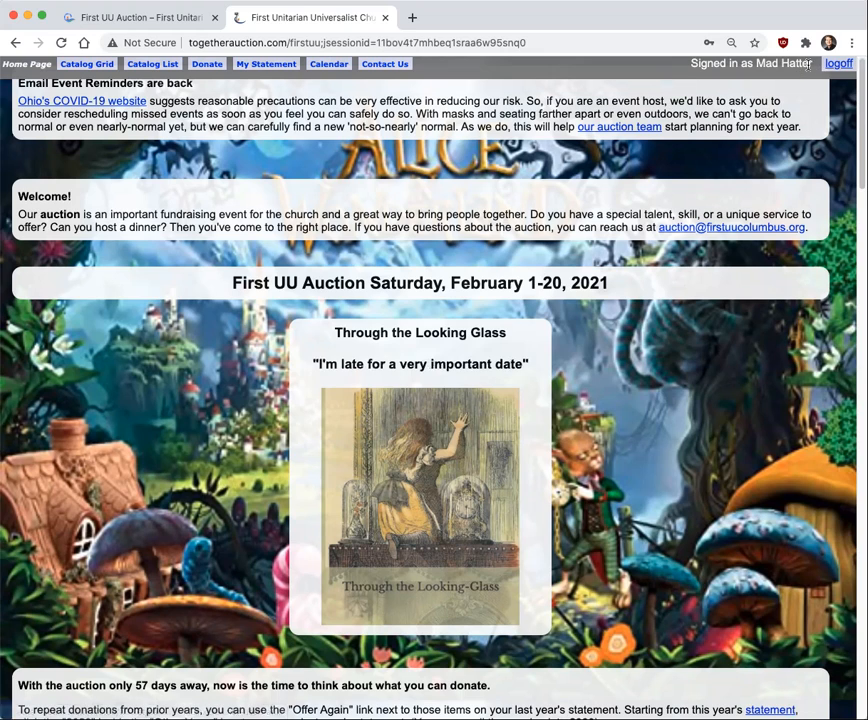
# Check the donated apple pie on the member's auction statement and in the catalog grid
pyautogui.scroll(-3, 175, 455)
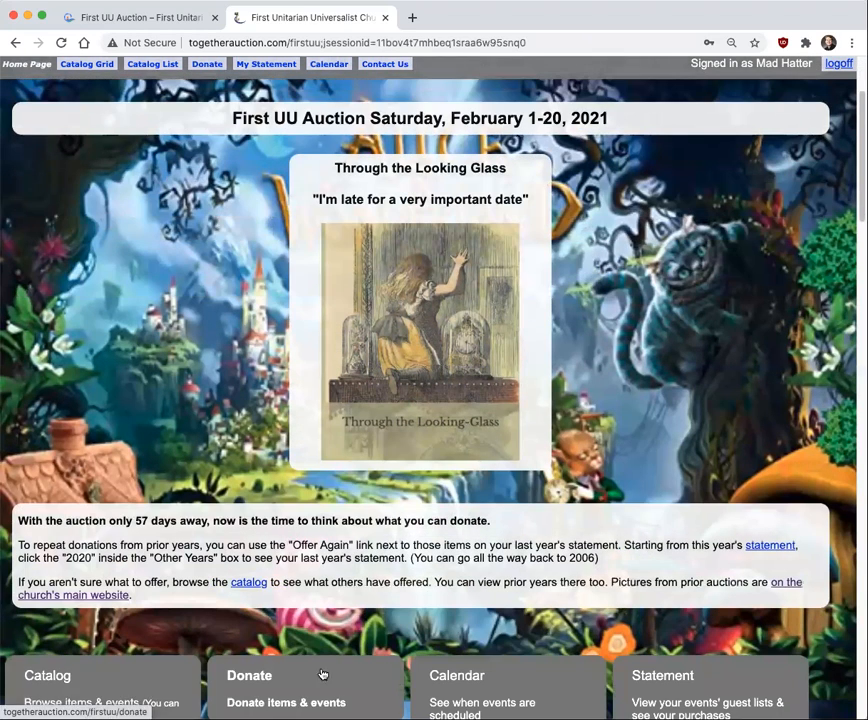
pyautogui.click(684, 696)
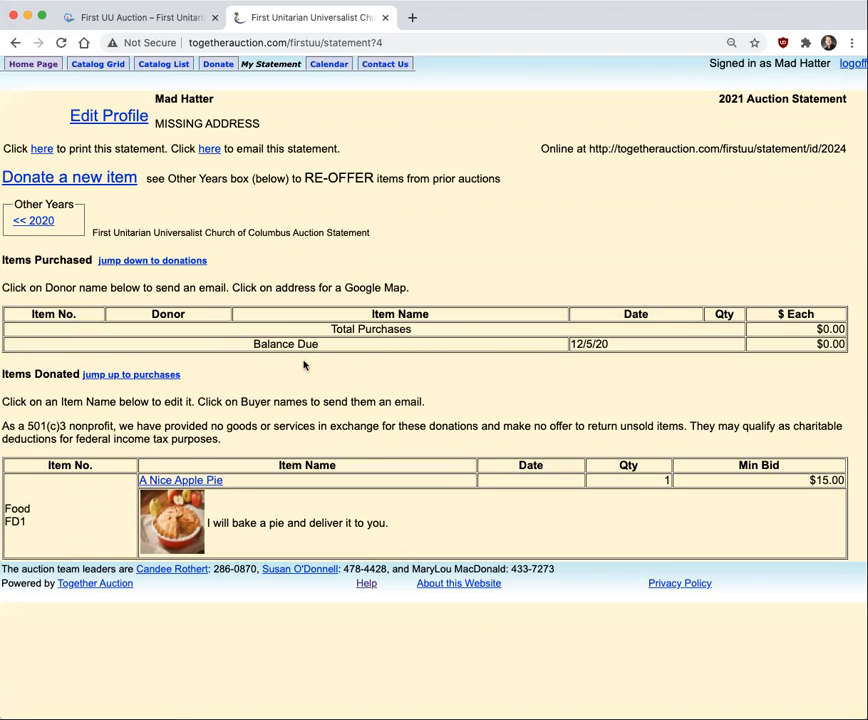
pyautogui.click(106, 64)
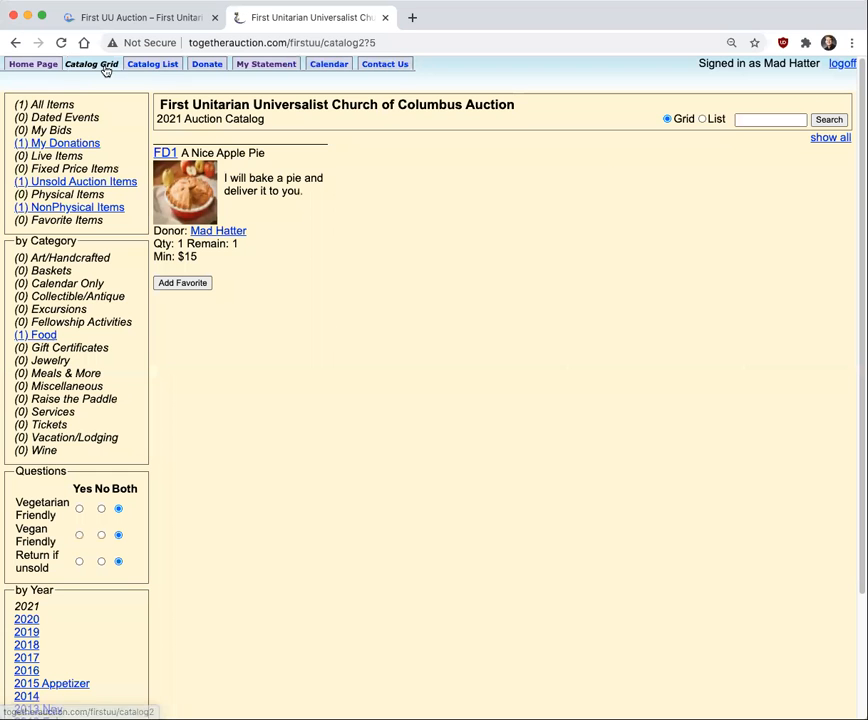